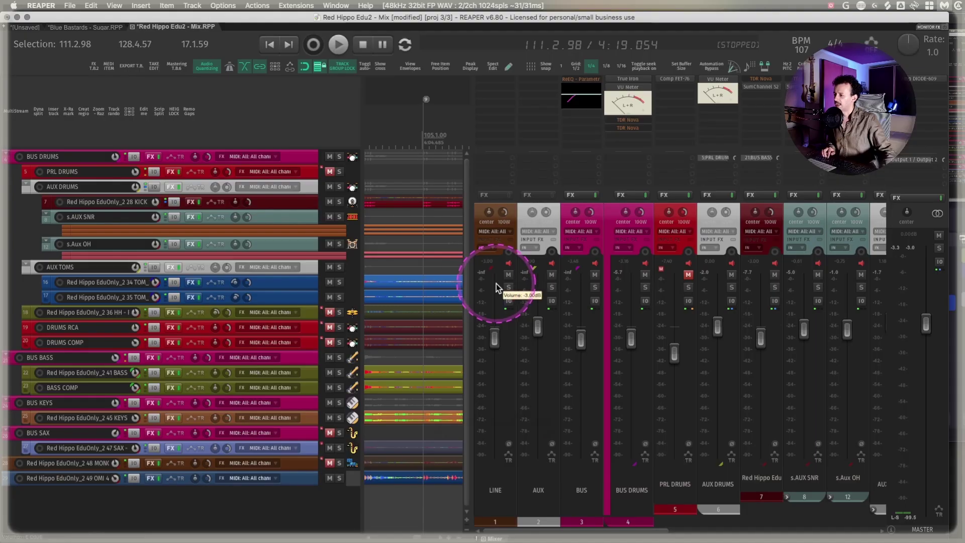
Play the mix from around bar 111 in a wider arrangement area and open the kick track's SumChannel S2 plug-in.
drag(471, 290, 611, 280)
key(space)
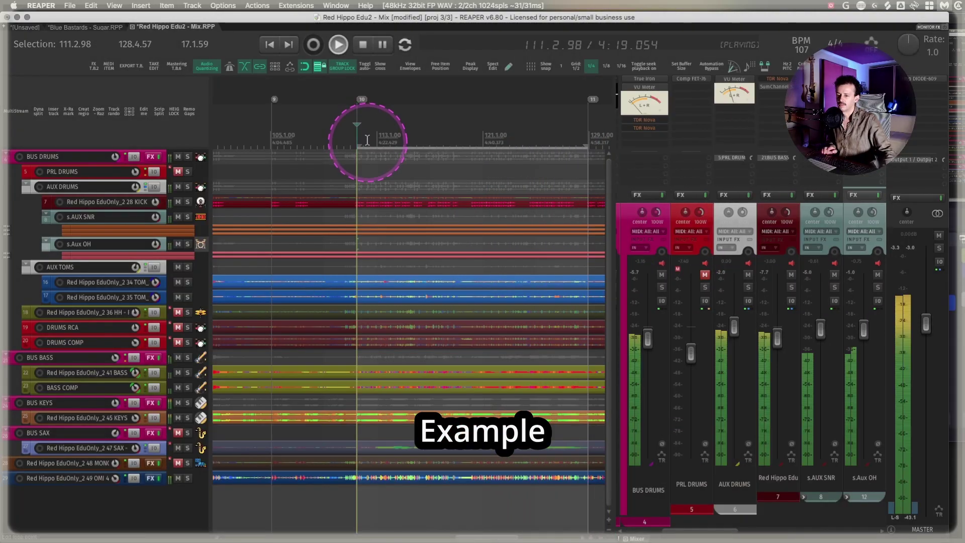
scroll(404, 240, up, 4)
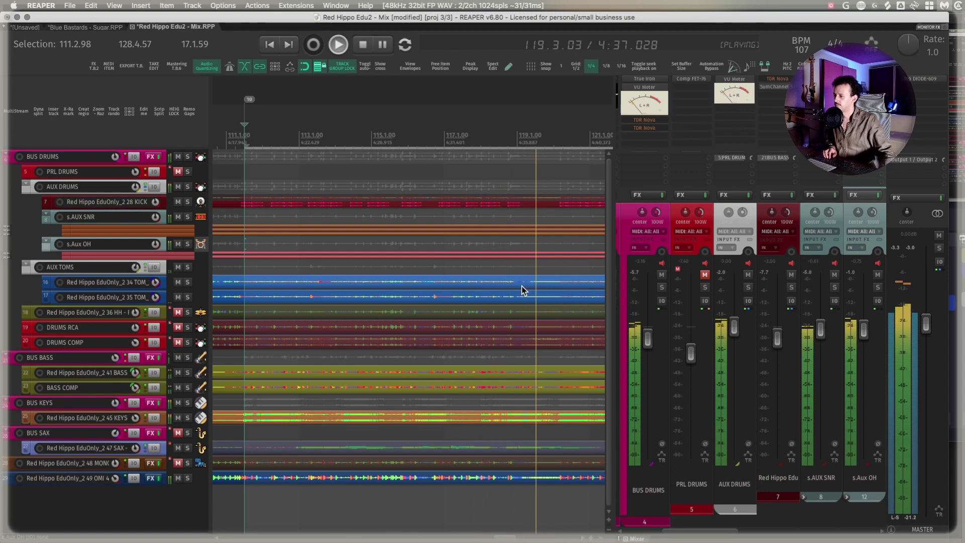
key(space)
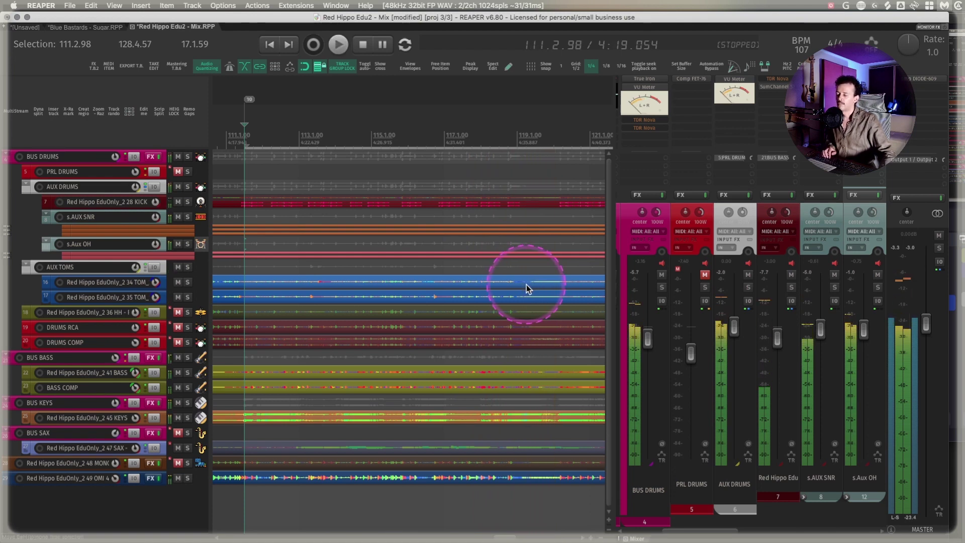
key(shift+f)
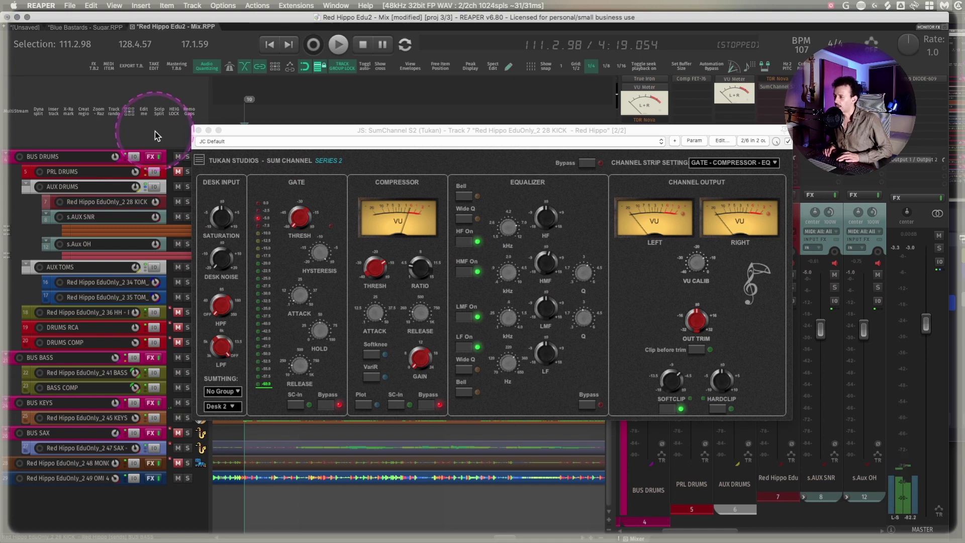
Create a new project with one track and load the "SumChannel with MIDI" FX chain on it.
key(super+t)
double_click(135, 163)
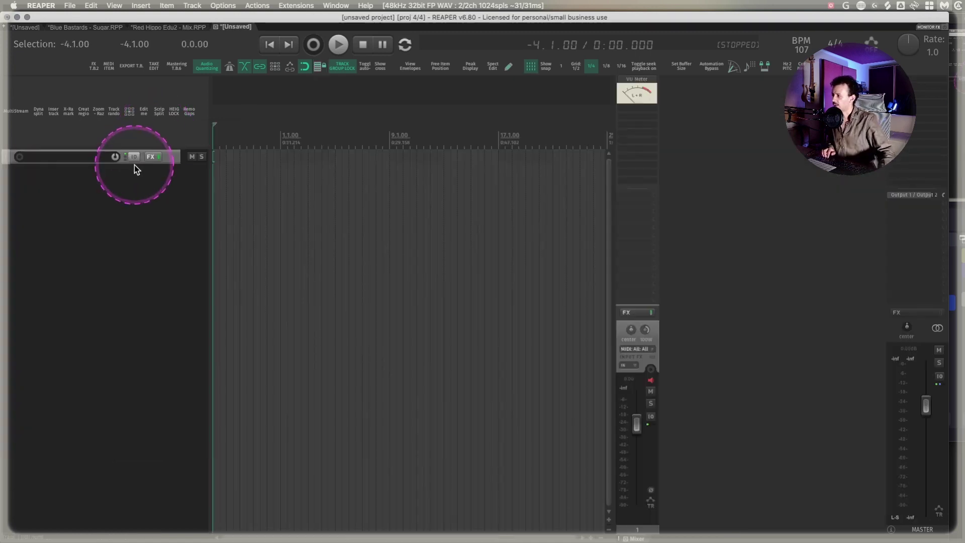
right_click(635, 121)
mouse_move(654, 146)
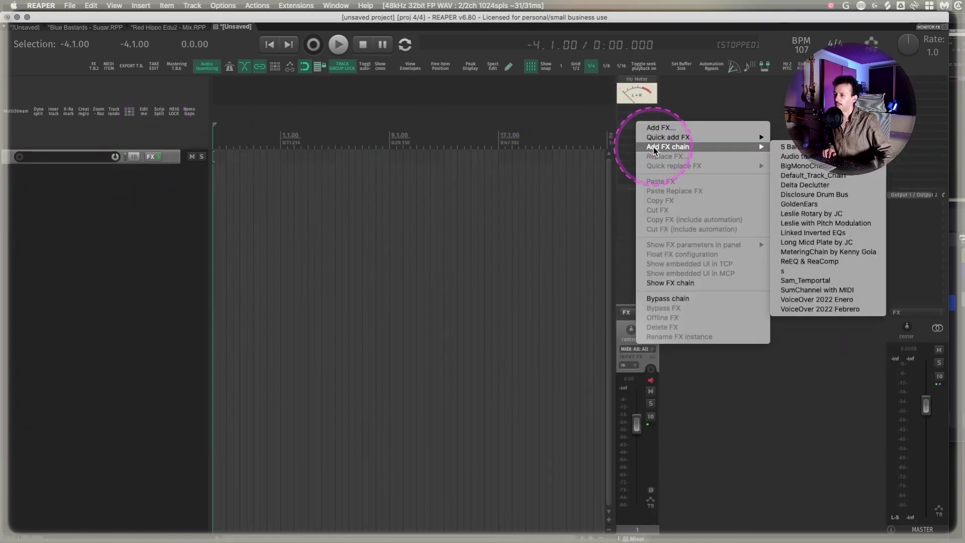
click(863, 259)
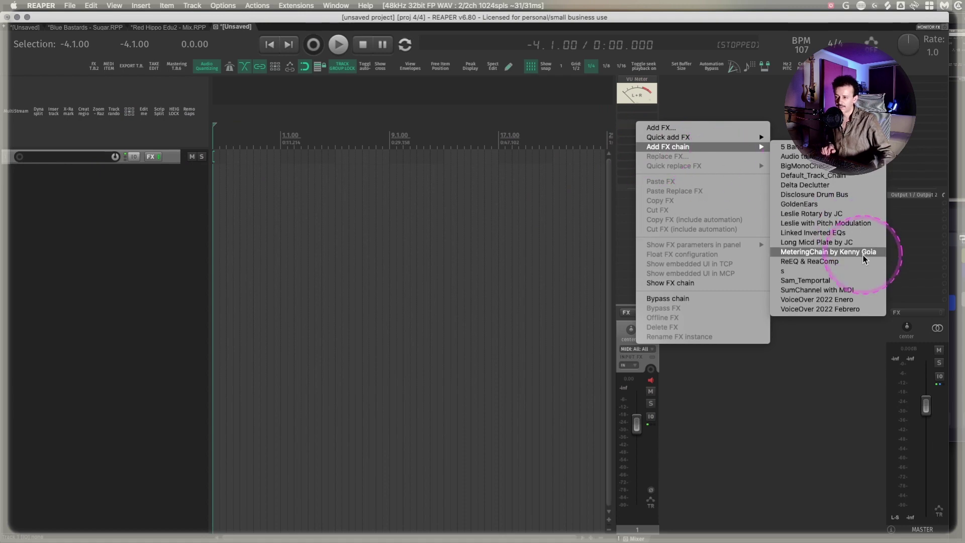
click(812, 290)
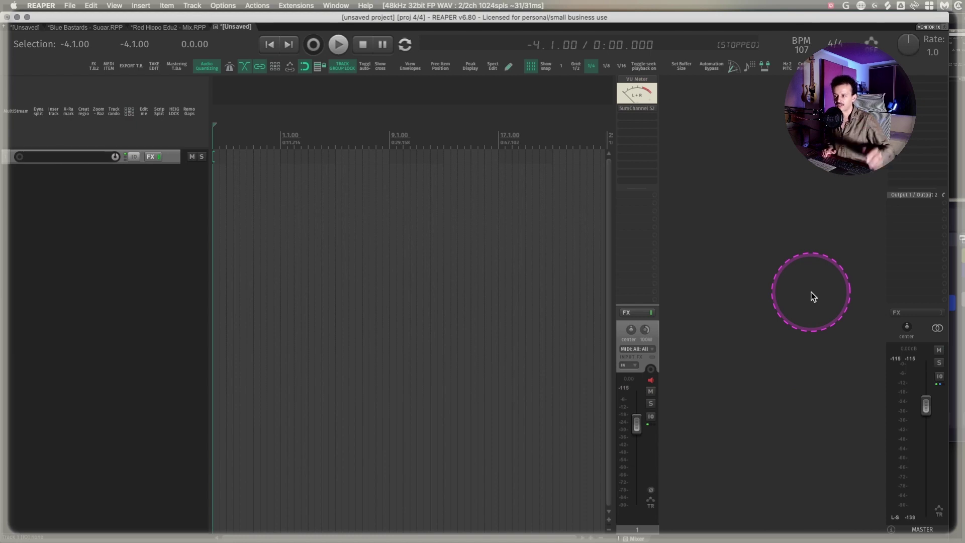
Open the track's SumChannel S2 interface and arm the track for recording to try the MIDI controller.
click(639, 107)
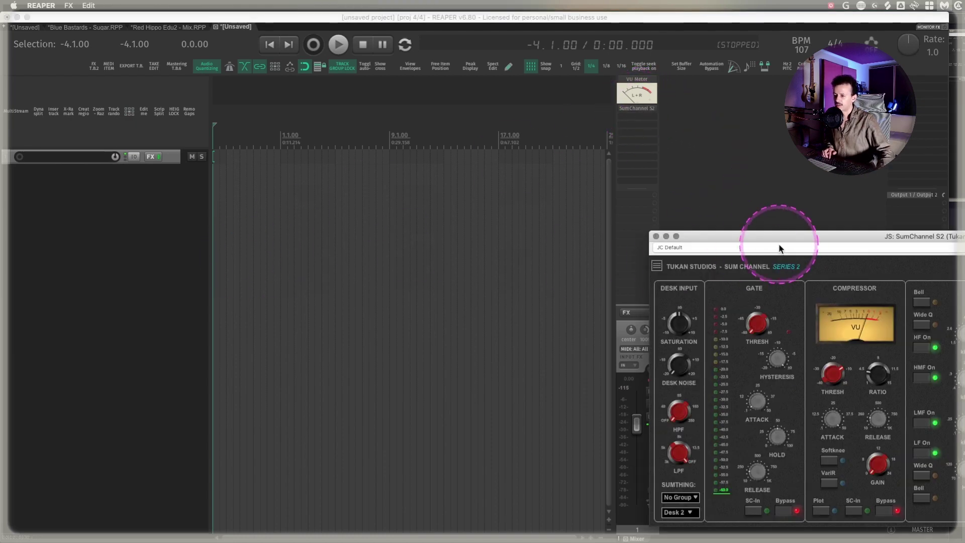
drag(780, 249, 244, 188)
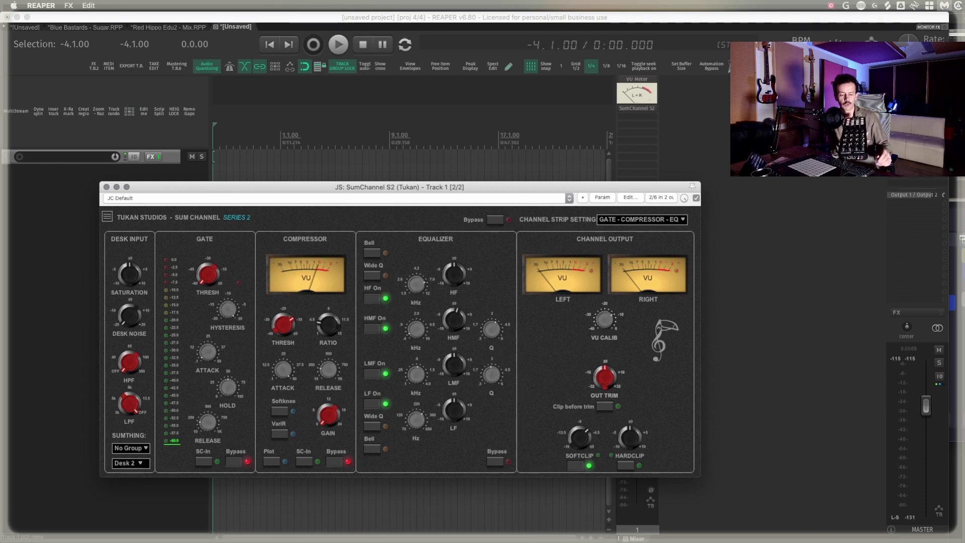
click(639, 529)
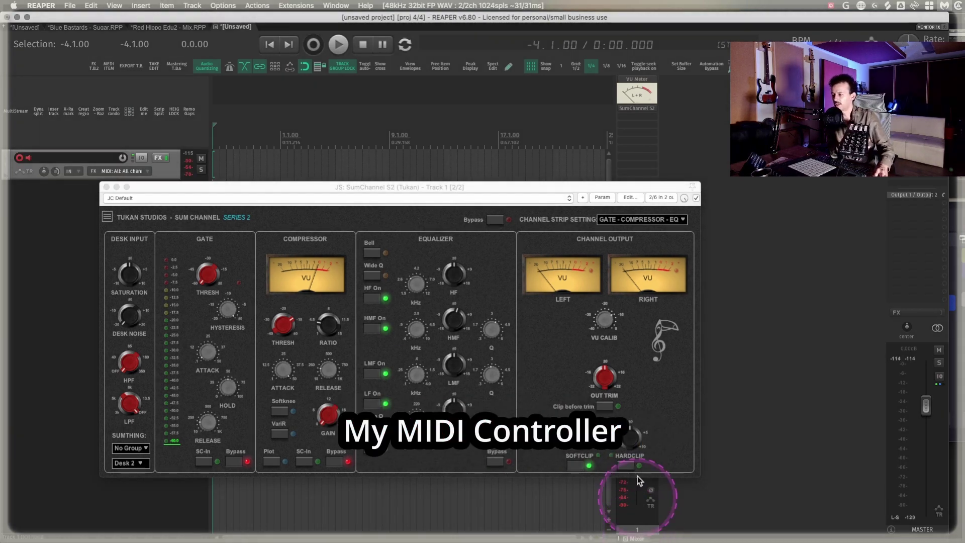
click(410, 391)
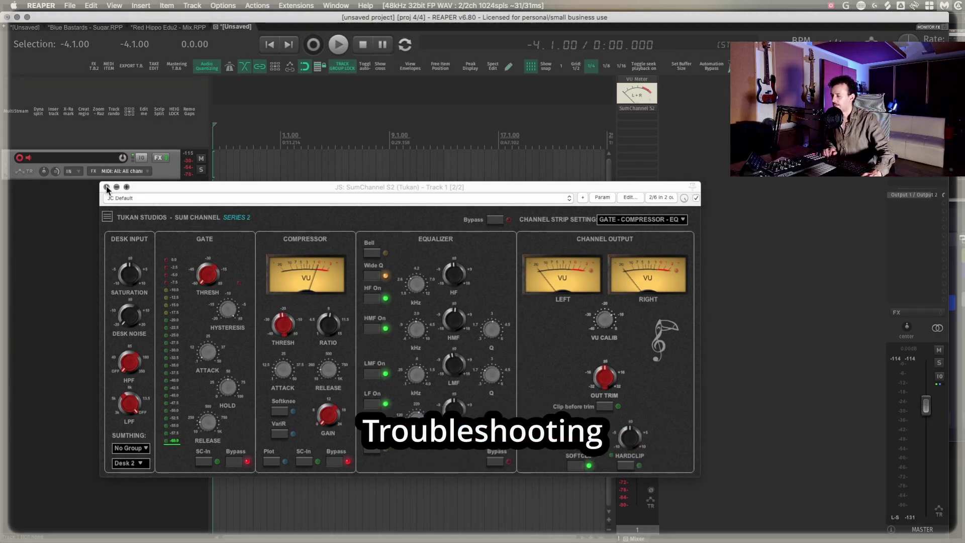
Close SumChannel S2 and check the MIDI hardware input and output devices in the preferences.
click(107, 187)
click(86, 224)
key(super+comma)
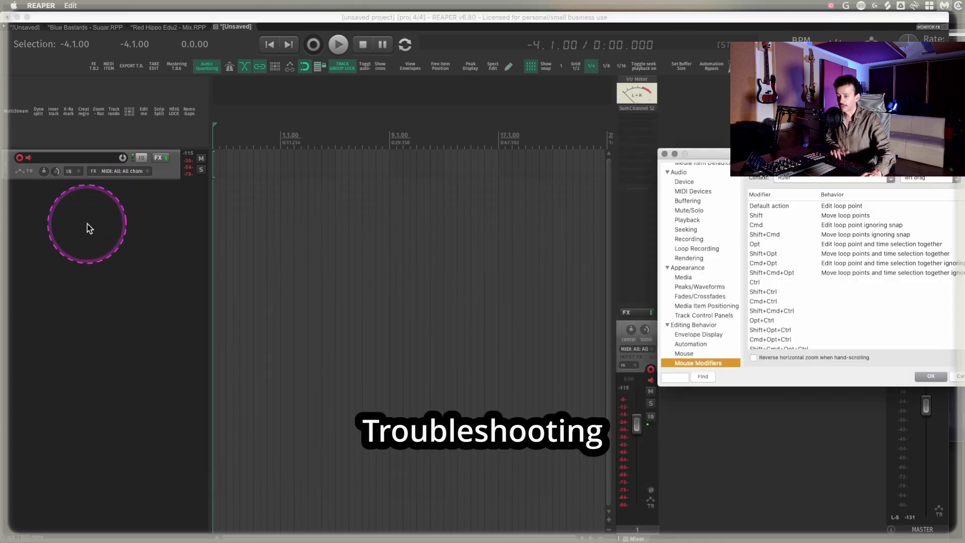
drag(763, 154, 333, 140)
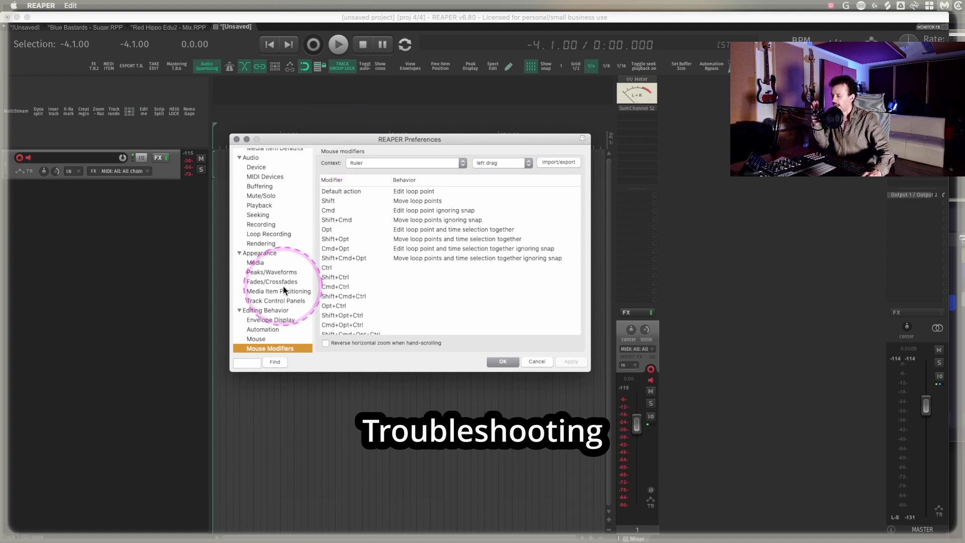
scroll(278, 292, down, 4)
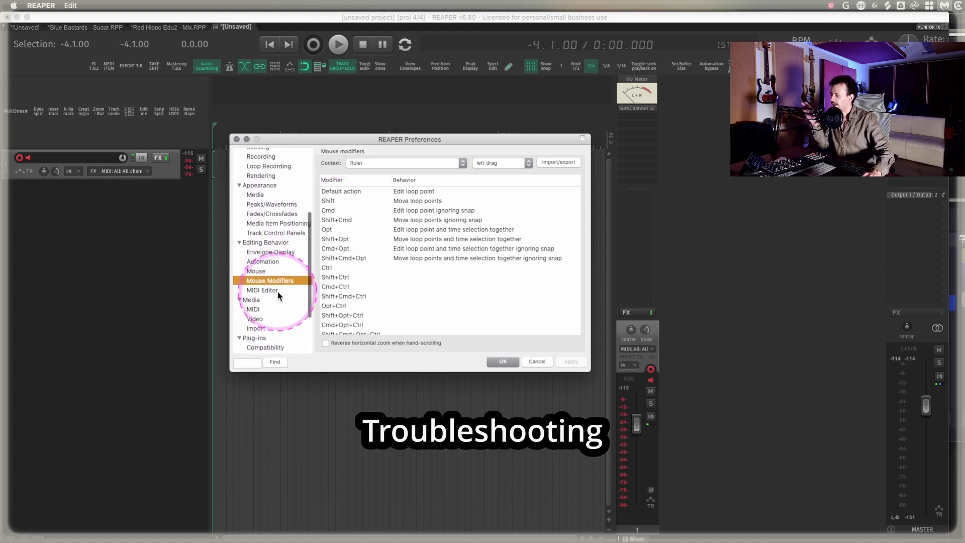
scroll(278, 292, up, 6)
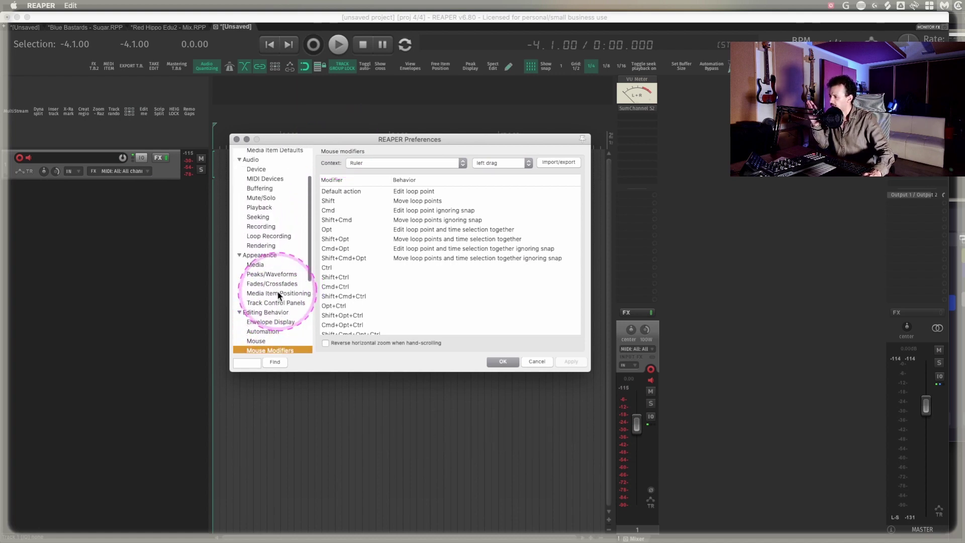
click(272, 230)
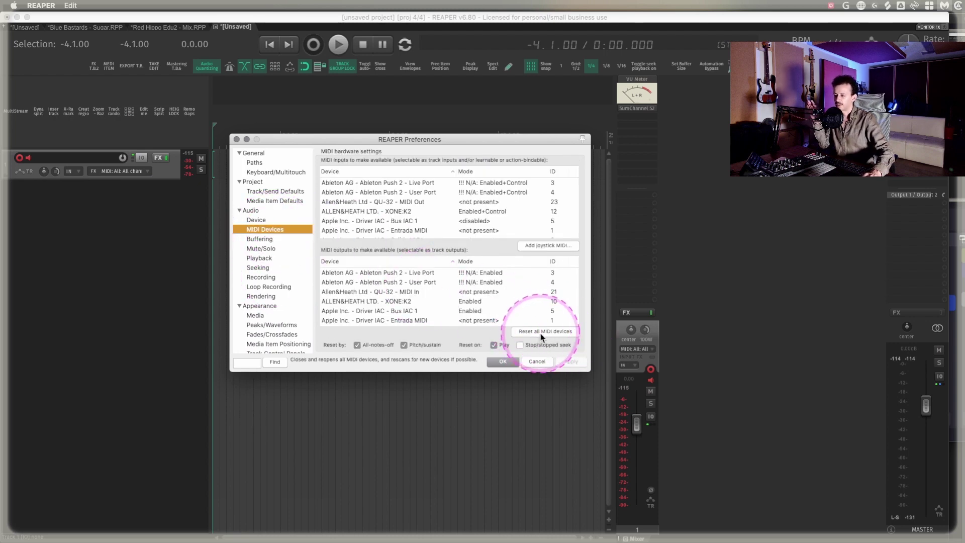
click(503, 361)
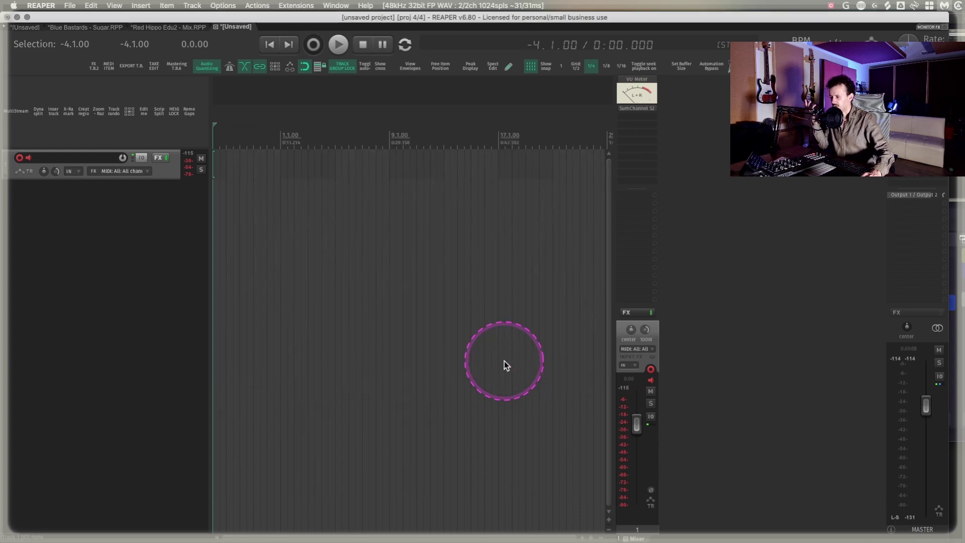
Set the armed track's MIDI input to ALLEN&HEATH LTD. - XONE:K2.
click(651, 349)
mouse_move(694, 376)
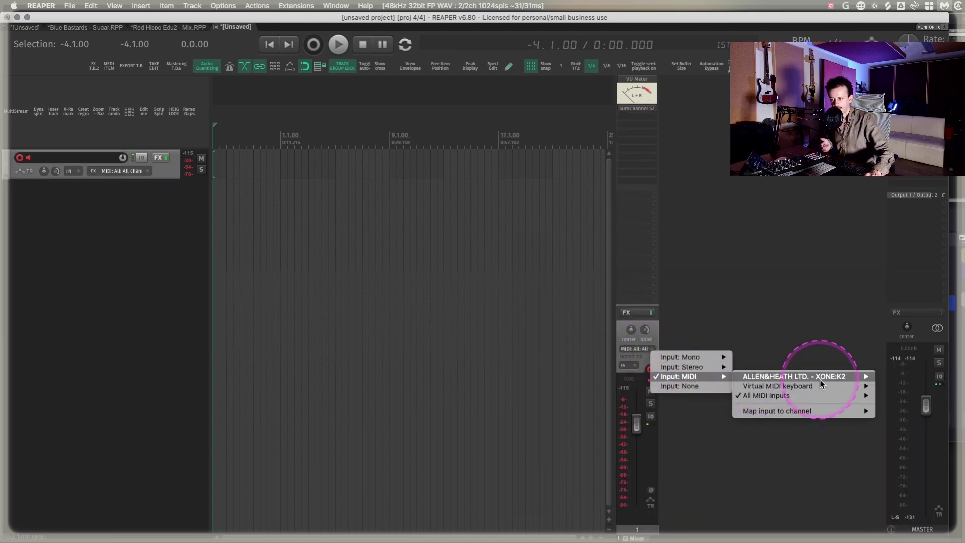
mouse_move(824, 376)
click(893, 381)
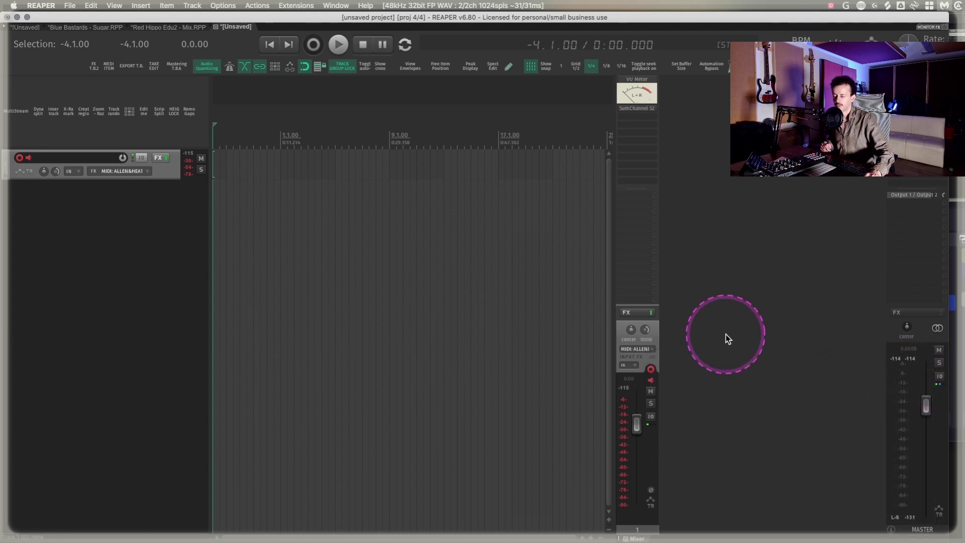
Check that SumChannel S2 responds to the MIDI controller, and close the plug-in.
click(641, 112)
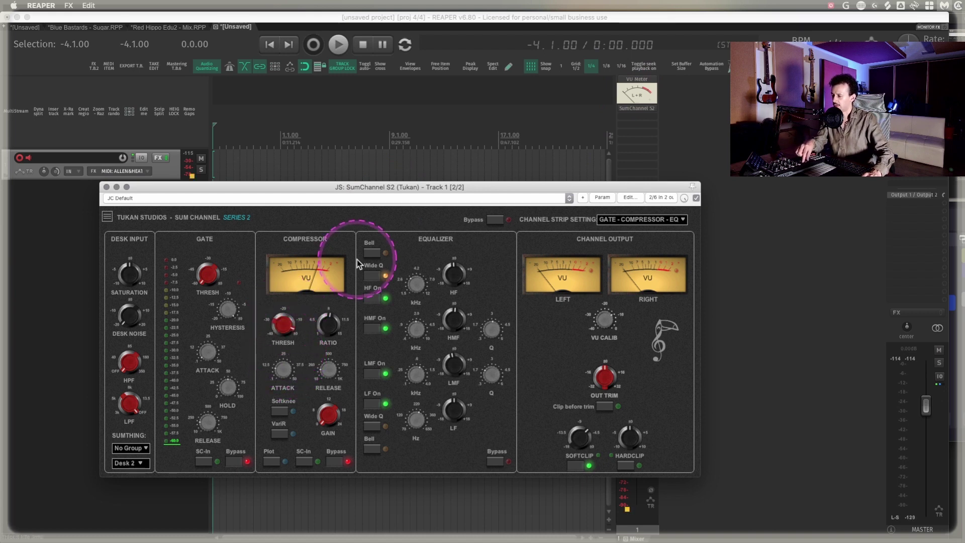
drag(403, 189, 405, 183)
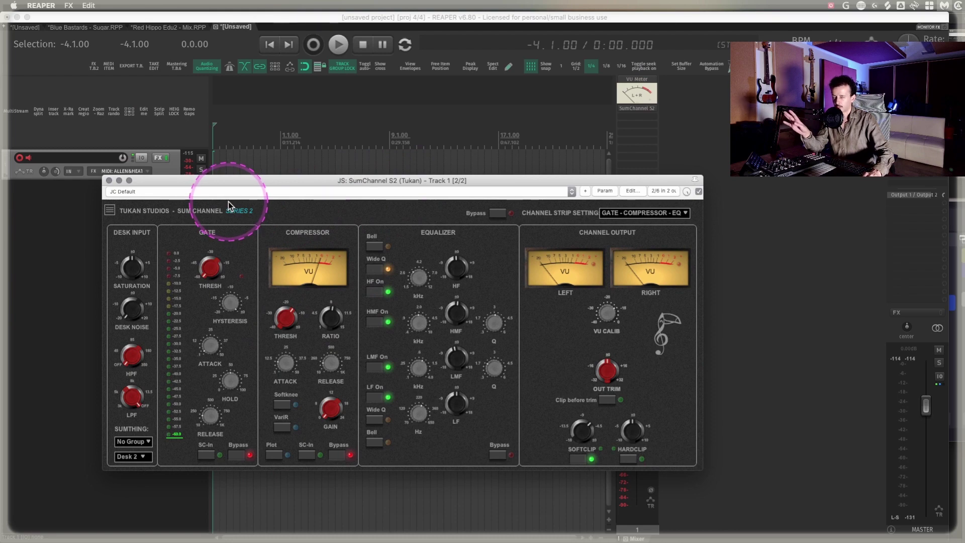
click(109, 180)
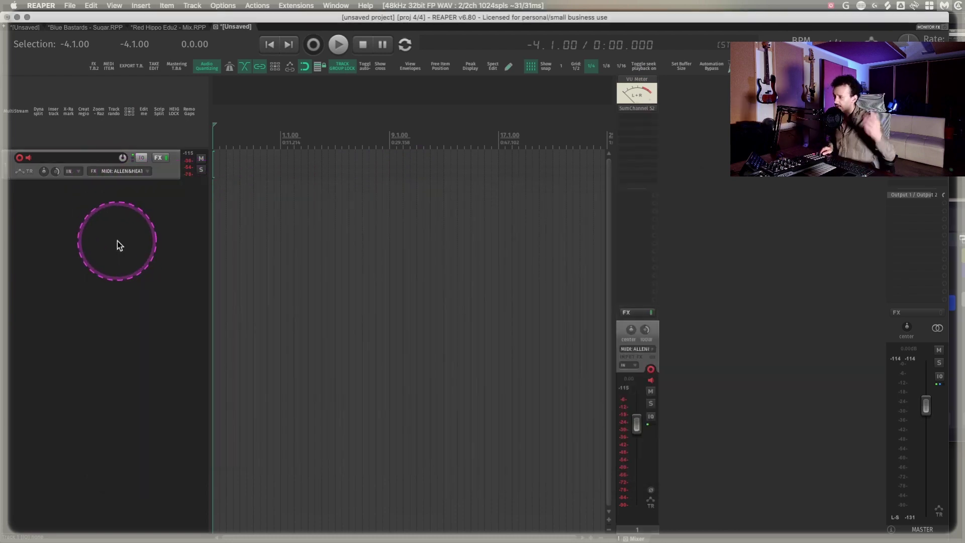
Add a second track and save its VU Meter and SumChannel S2 chain as the default for new tracks.
double_click(119, 245)
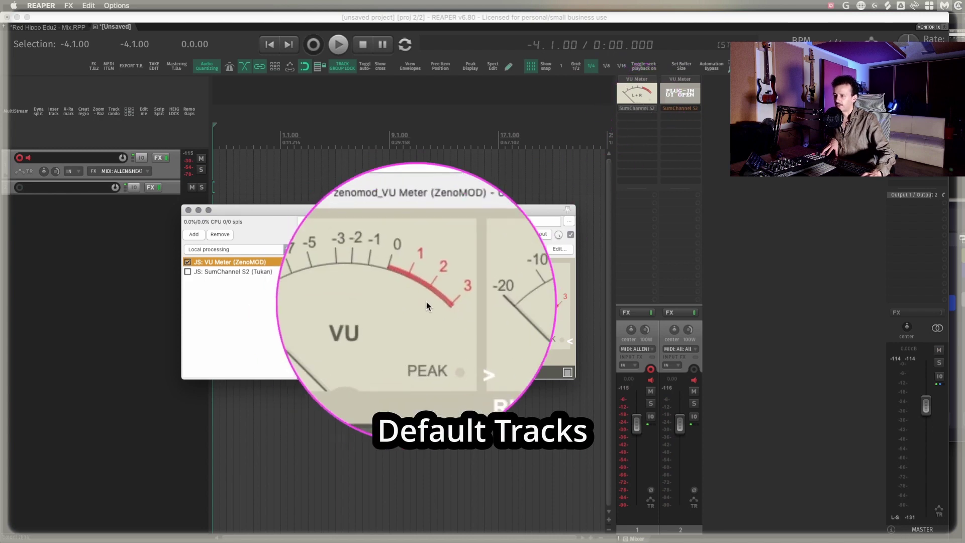
click(228, 273)
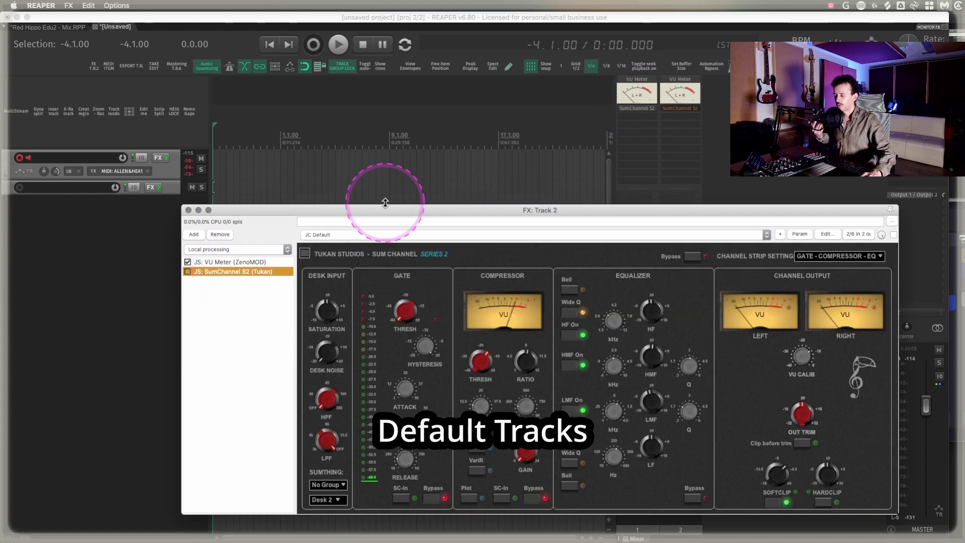
drag(394, 211, 260, 217)
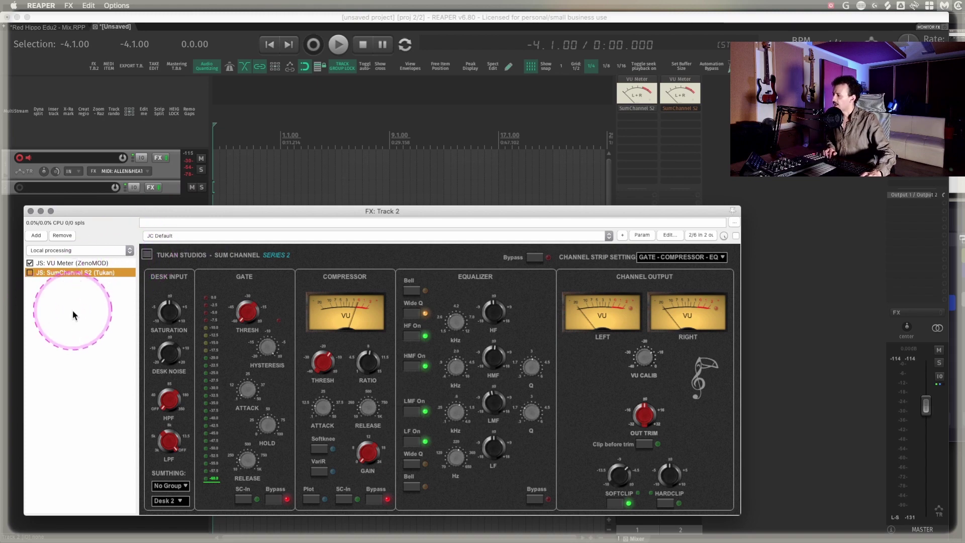
right_click(56, 297)
click(125, 210)
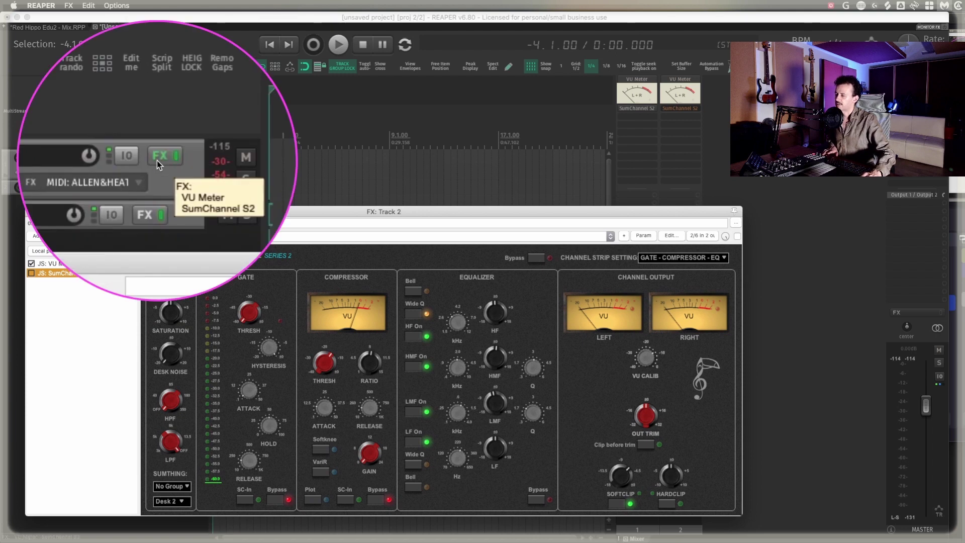
click(70, 6)
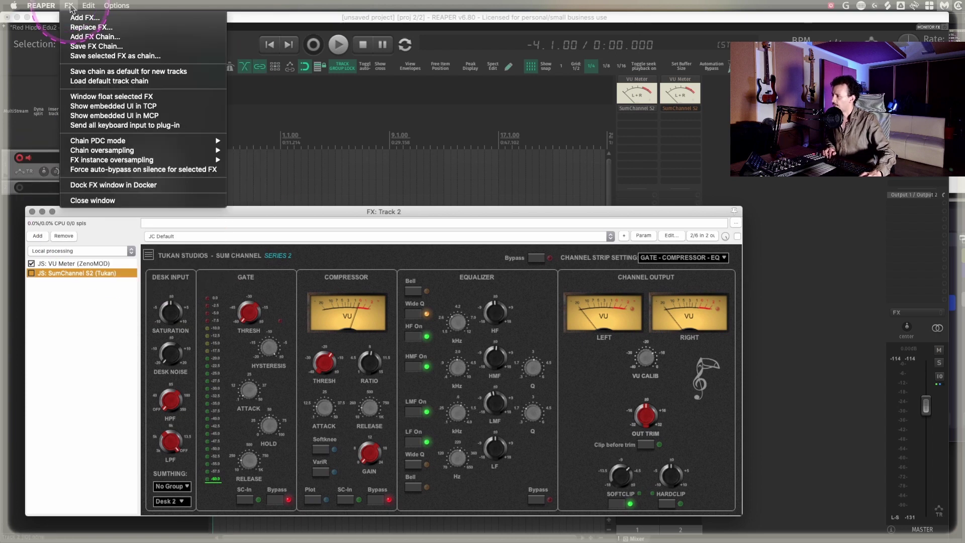
click(113, 71)
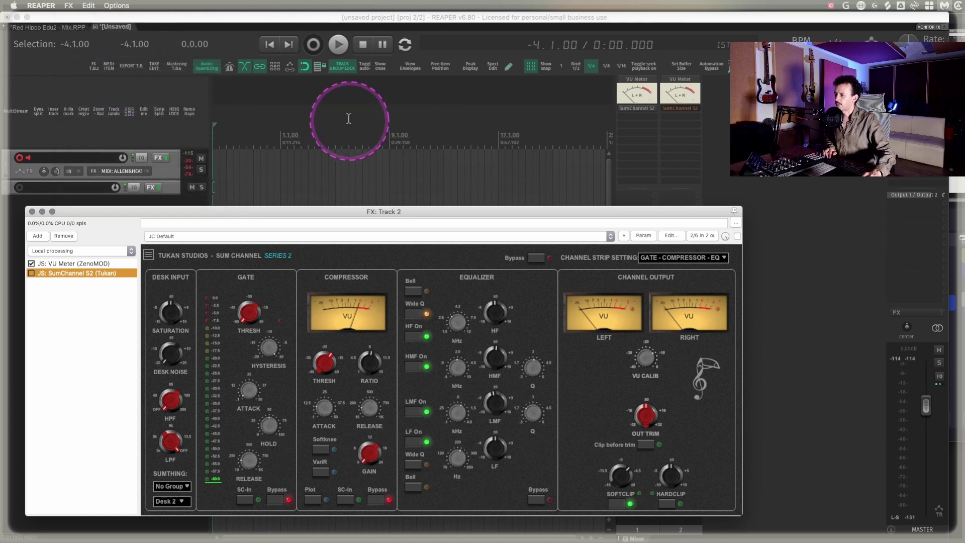
click(32, 211)
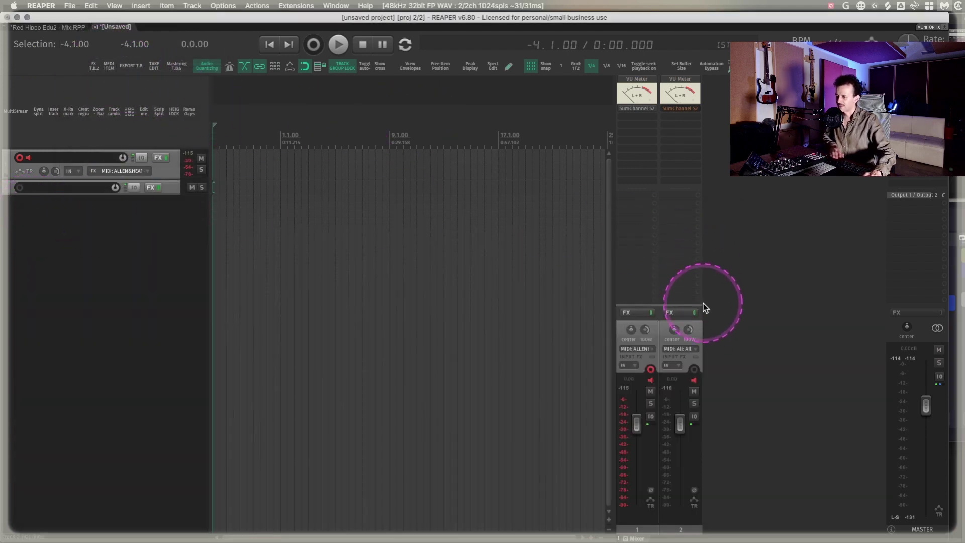
Delete both tracks and insert a fresh track that uses the default FX chain.
click(693, 332)
key(Delete)
key(Return)
click(656, 328)
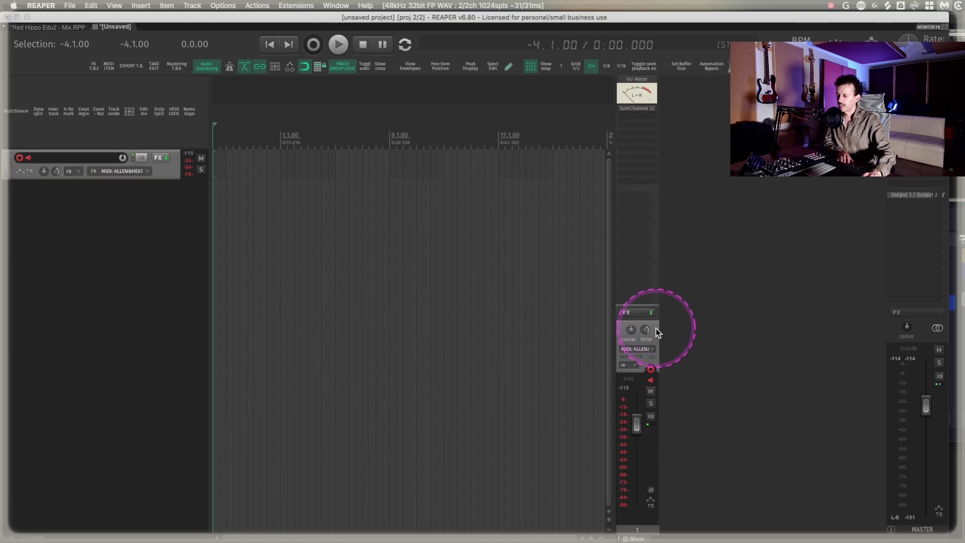
key(Delete)
key(Return)
double_click(655, 303)
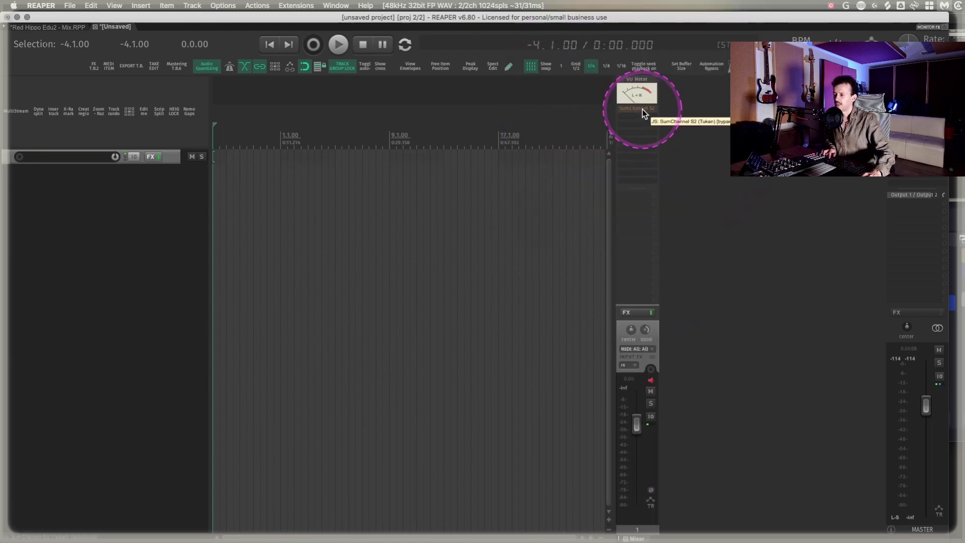
Open SumChannel S2 on the new track, reposition its window and arm the track for recording.
click(643, 110)
drag(776, 236, 224, 74)
drag(403, 74, 321, 113)
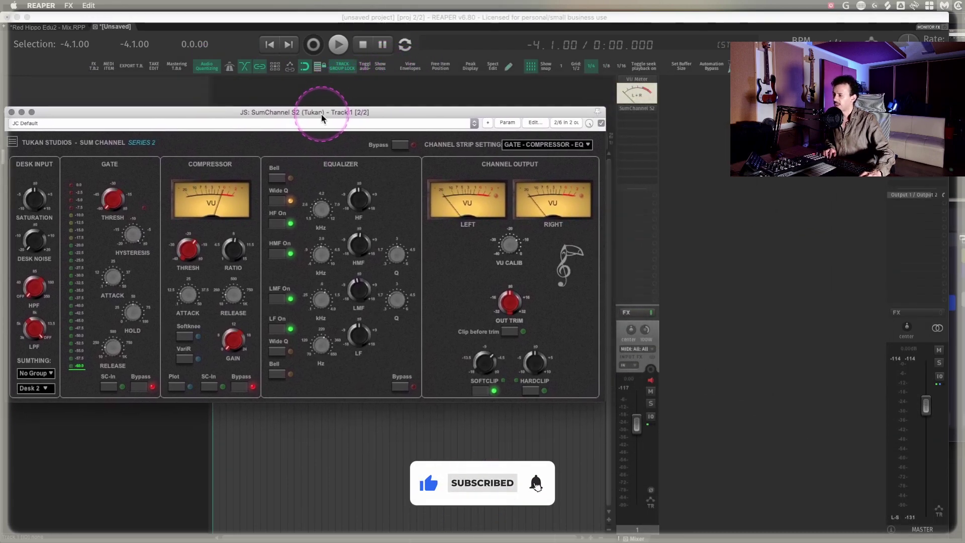
click(658, 332)
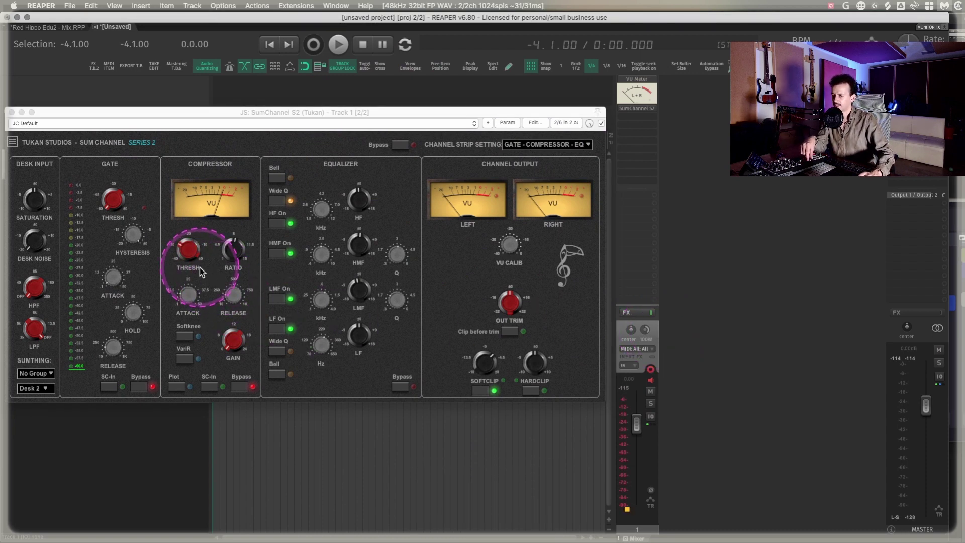
Switch to the Red Hippo Edu2 - Mix project and display its drum, bass, keys and sax tracks.
key(ctrl+Tab)
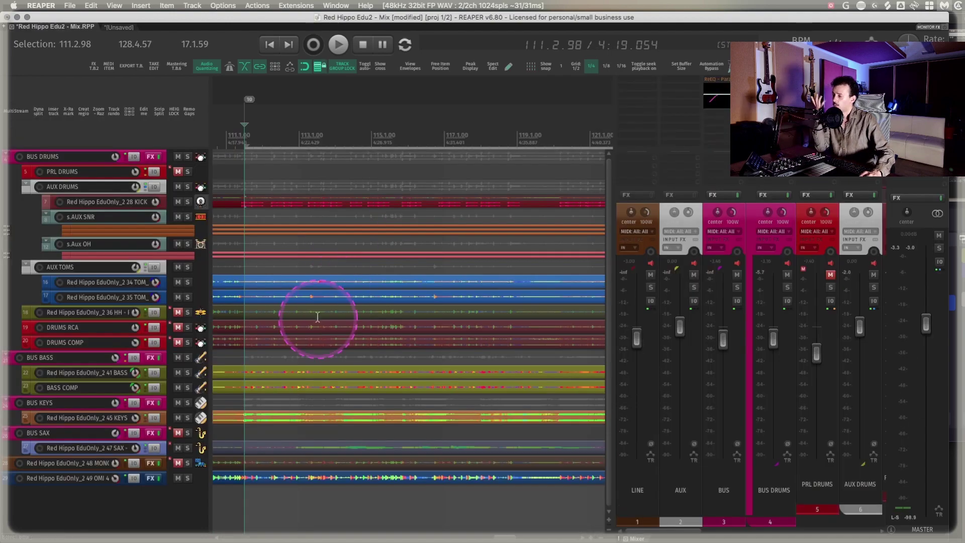
scroll(162, 216, right, 2)
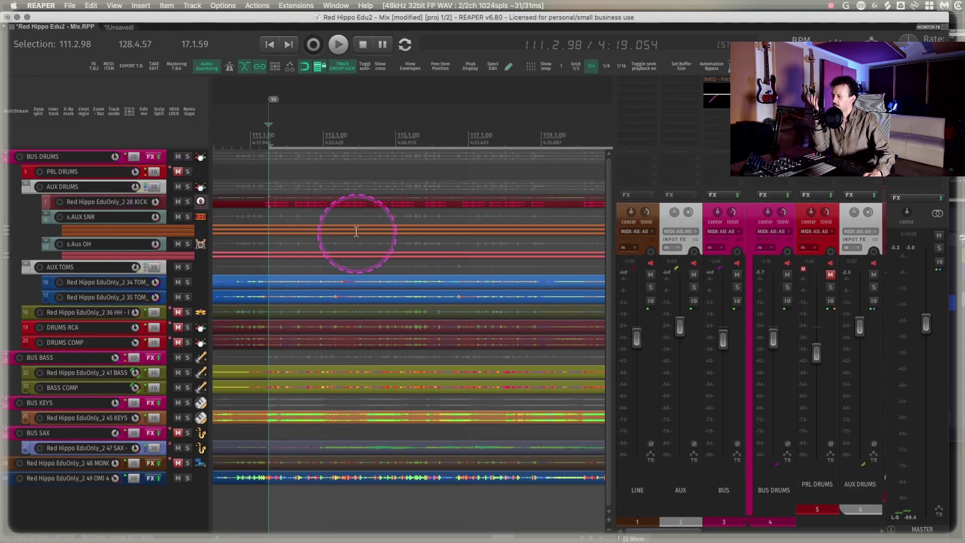
scroll(356, 231, down, 5)
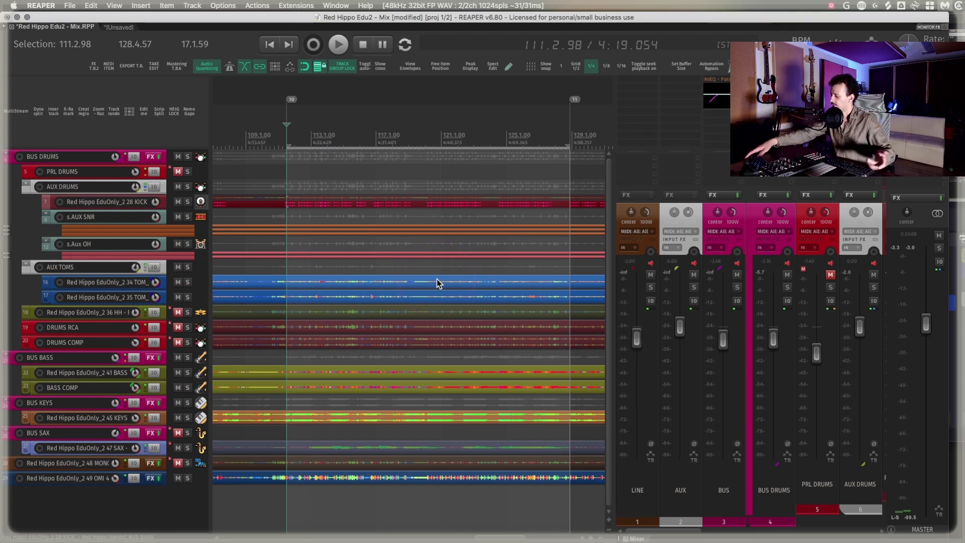
Switch to Affinity Designer and examine the MIDI implementation charts alongside the Xone:K2 controller, from the top knobs to the lower buttons.
key(super+Tab)
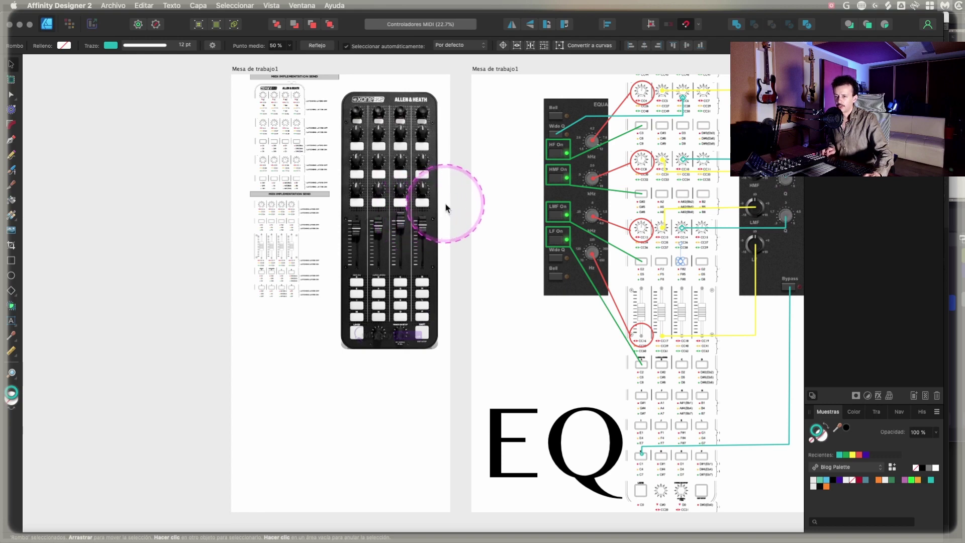
scroll(446, 208, up, 5)
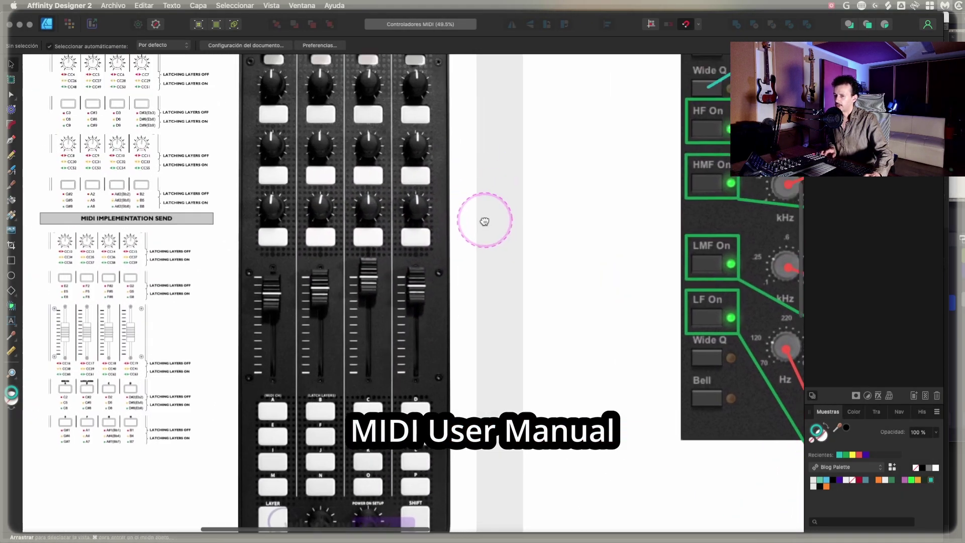
drag(484, 221, 689, 338)
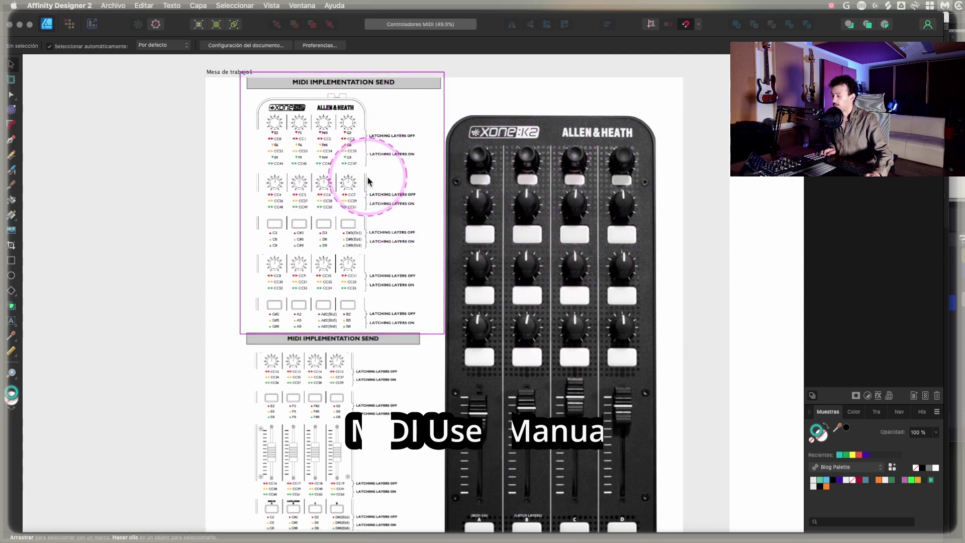
scroll(294, 153, up, 5)
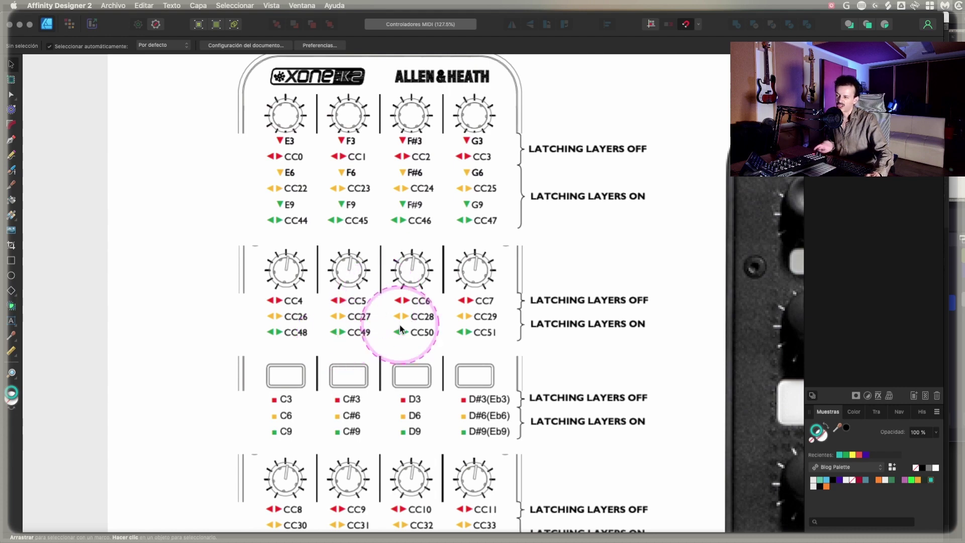
scroll(535, 394, down, 4)
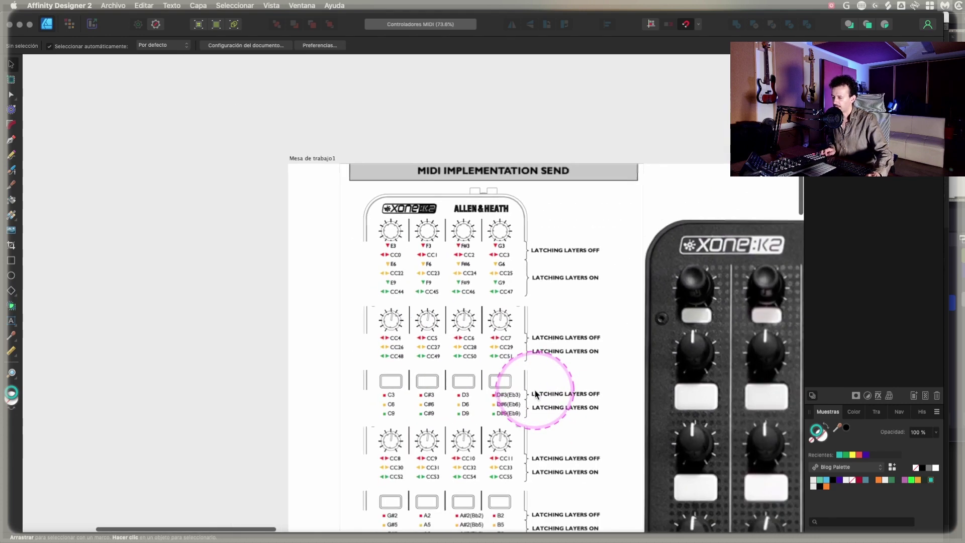
drag(534, 397, 283, 209)
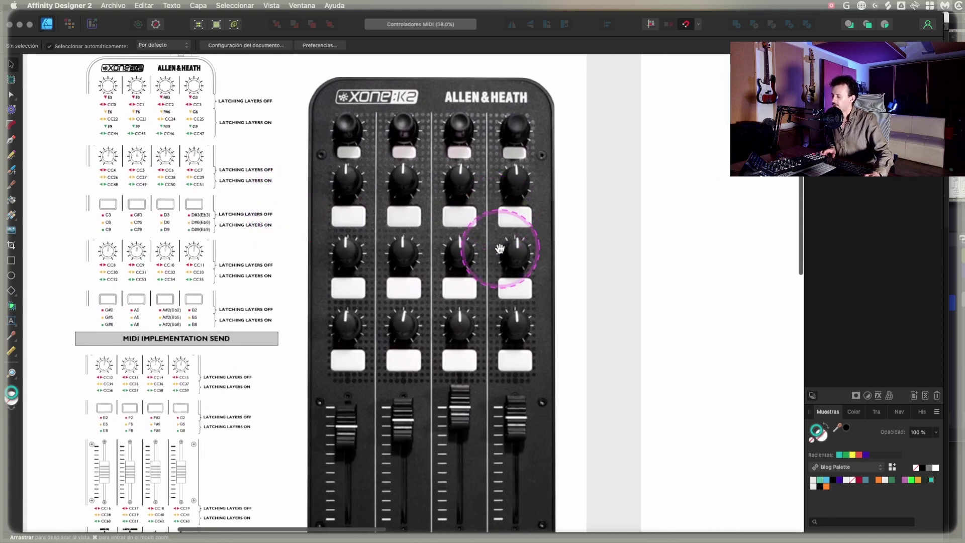
drag(495, 248, 409, 226)
scroll(442, 221, down, 2)
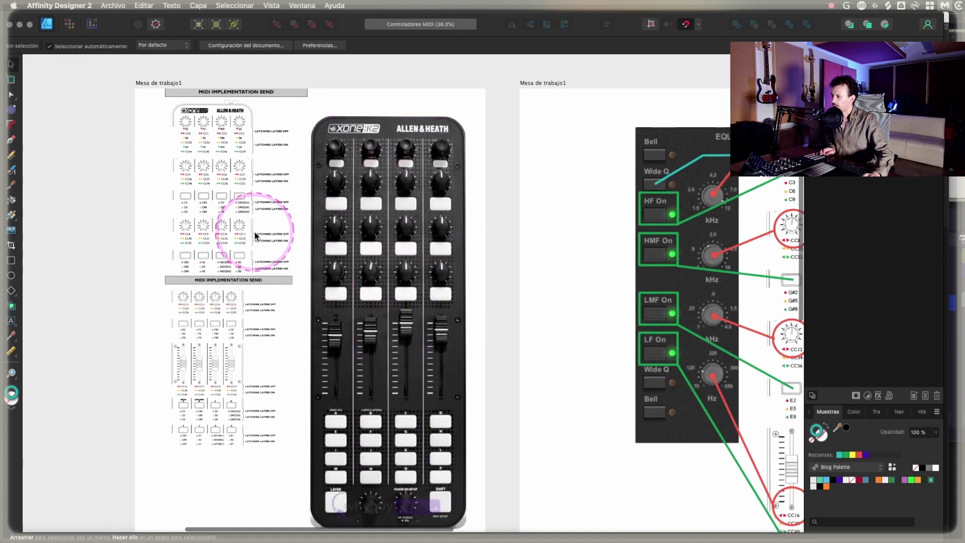
scroll(176, 190, up, 2)
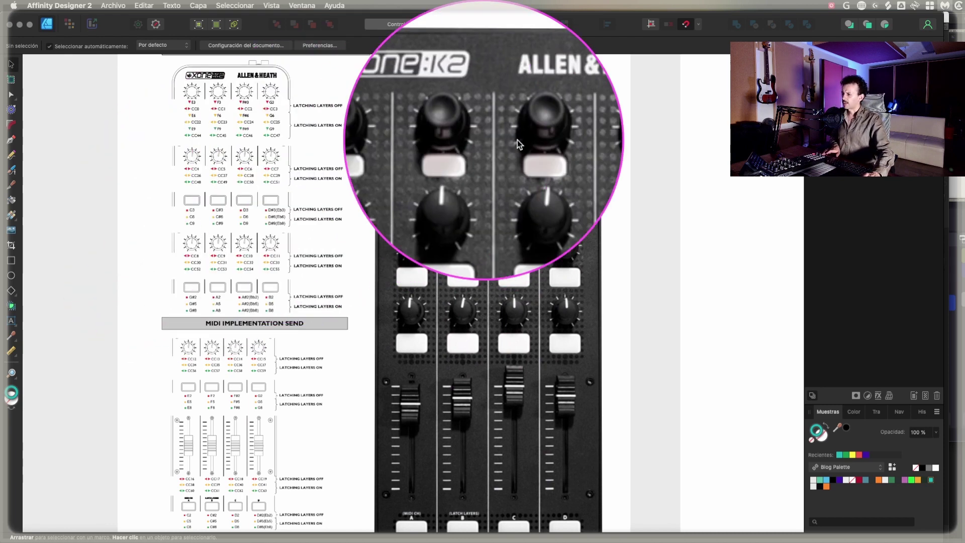
scroll(443, 231, down, 10)
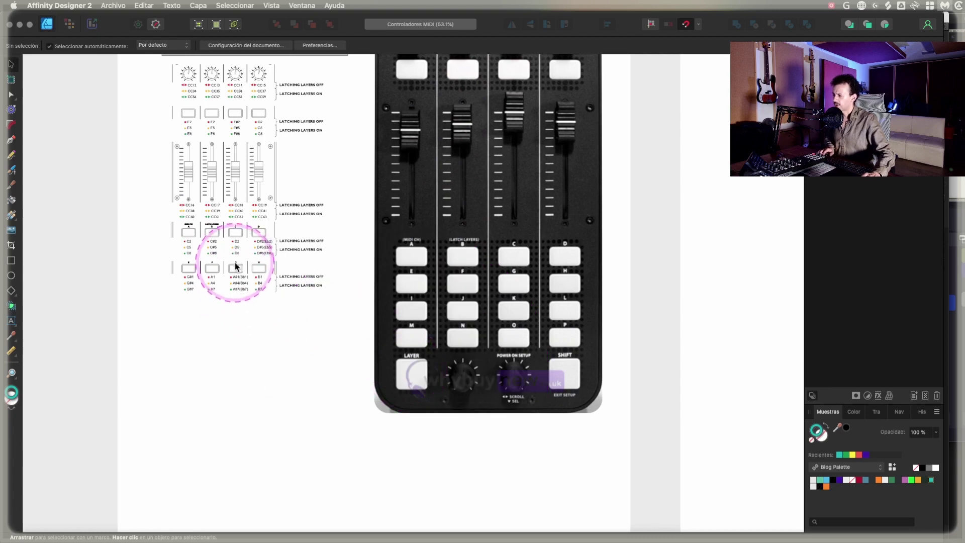
scroll(231, 262, up, 1)
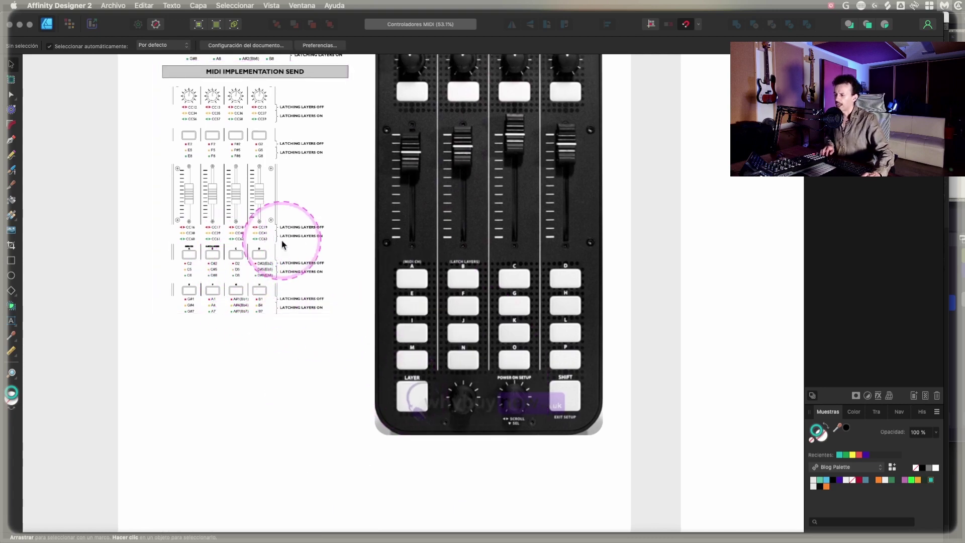
Examine the EQ mapping diagram linking the band switches, frequency, gain, Q and bypass controls to the controller's knobs, faders and buttons.
scroll(428, 200, right, 10)
scroll(427, 196, right, 5)
scroll(427, 195, down, 5)
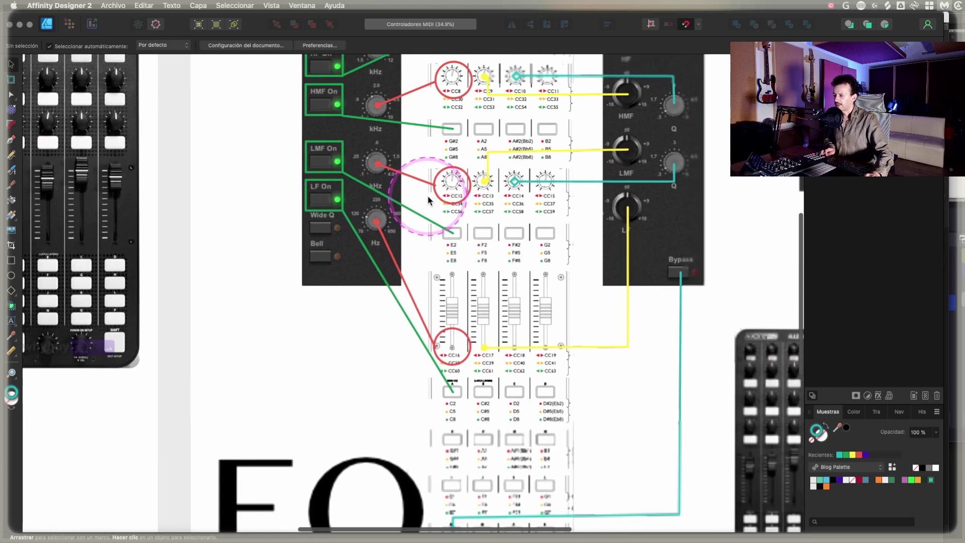
scroll(371, 129, up, 2)
scroll(371, 129, down, 3)
scroll(376, 171, up, 10)
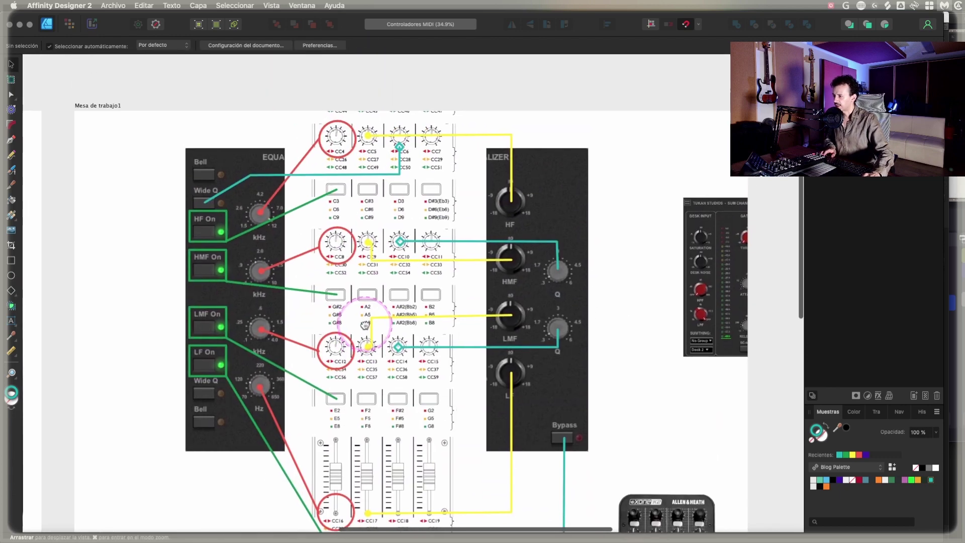
scroll(385, 214, up, 3)
scroll(385, 214, up, 1)
scroll(402, 221, down, 2)
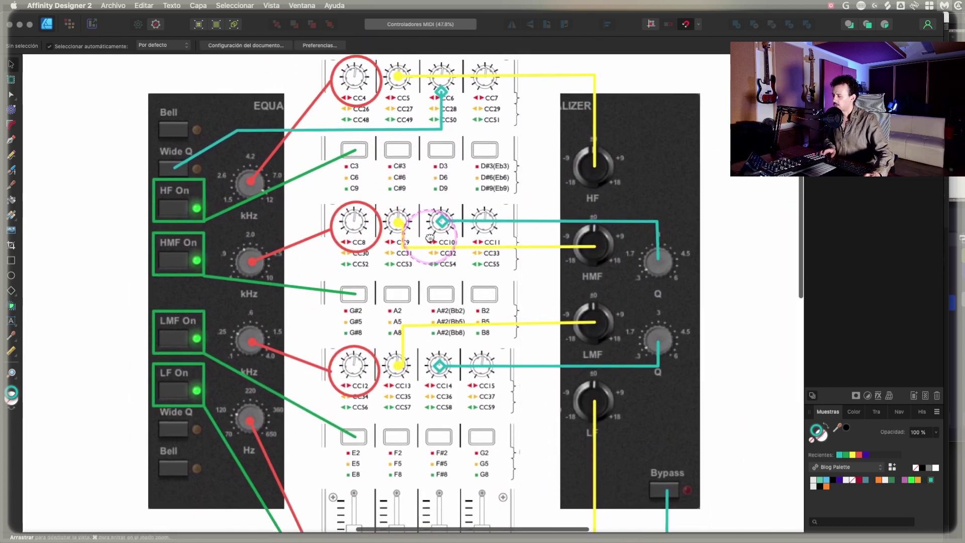
scroll(430, 236, down, 1)
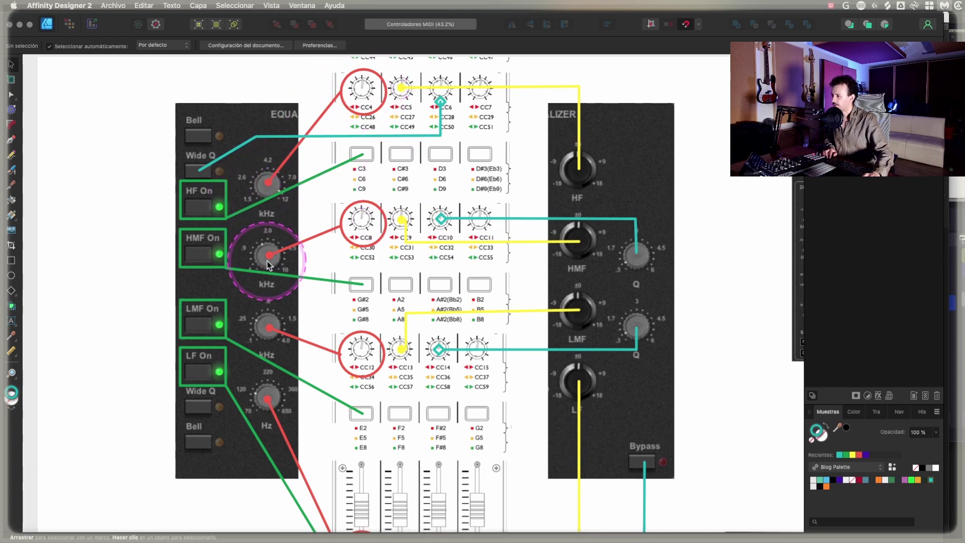
scroll(357, 353, down, 2)
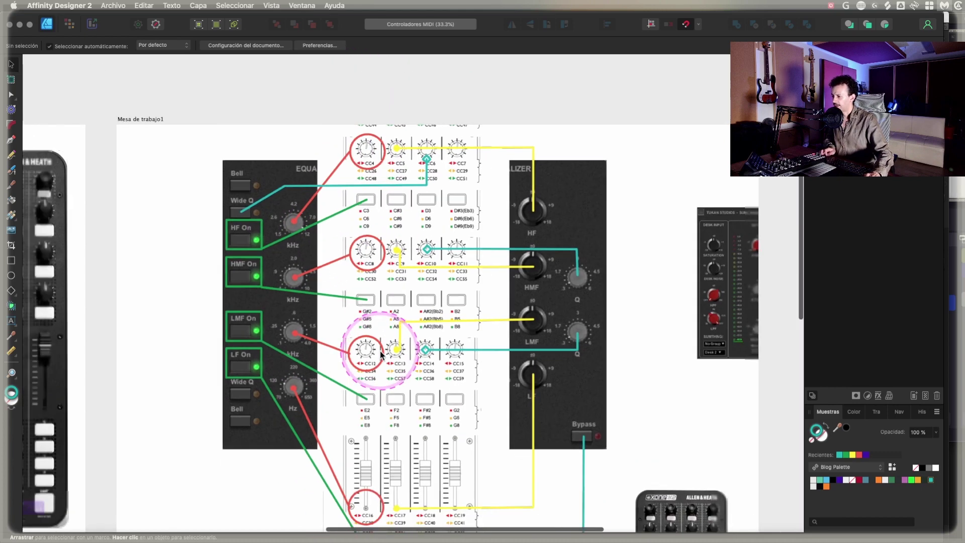
scroll(381, 353, down, 2)
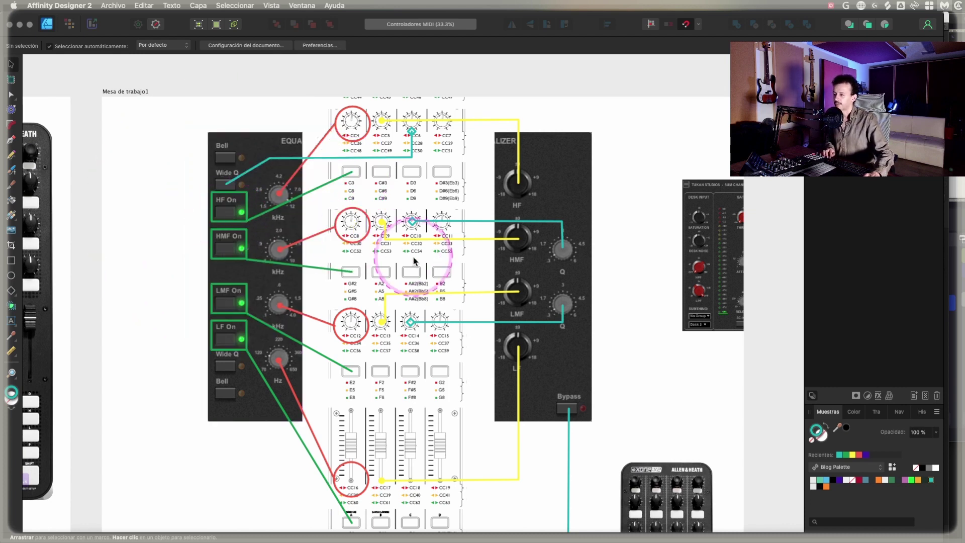
scroll(613, 351, down, 3)
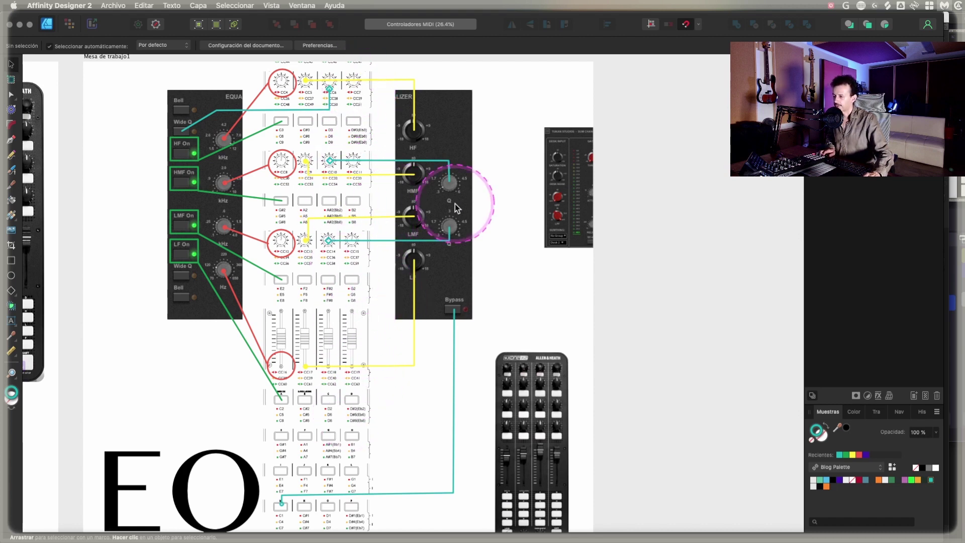
scroll(512, 230, left, 5)
scroll(493, 218, down, 3)
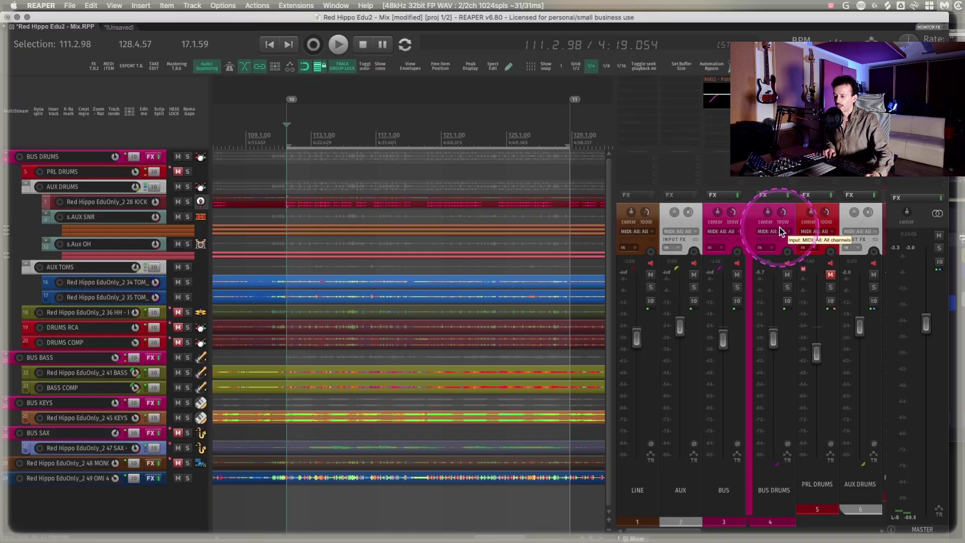
Return to REAPER, widen the mixer and open SumChannel S2 on the kick, s.AUX SNR and s.Aux OH tracks.
scroll(779, 227, right, 3)
drag(614, 239, 278, 184)
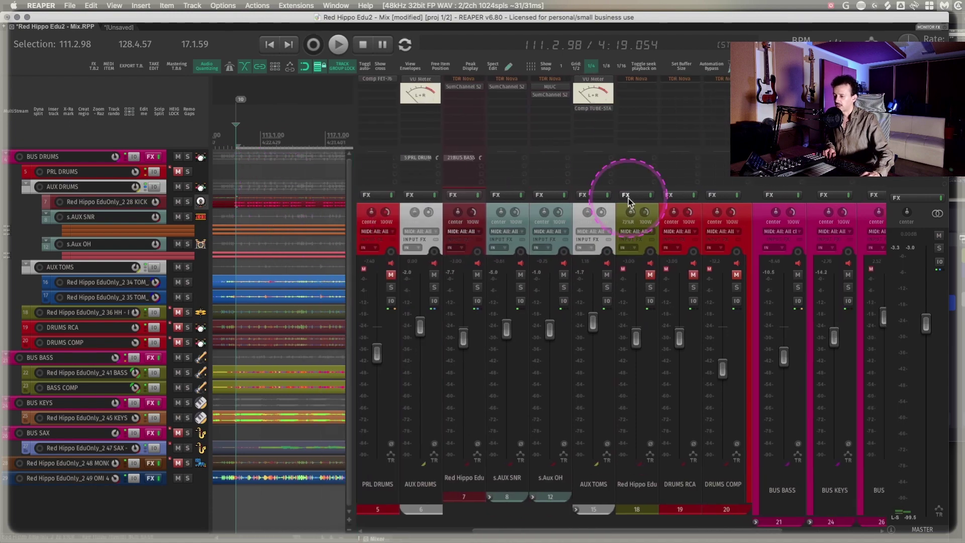
click(463, 89)
click(507, 86)
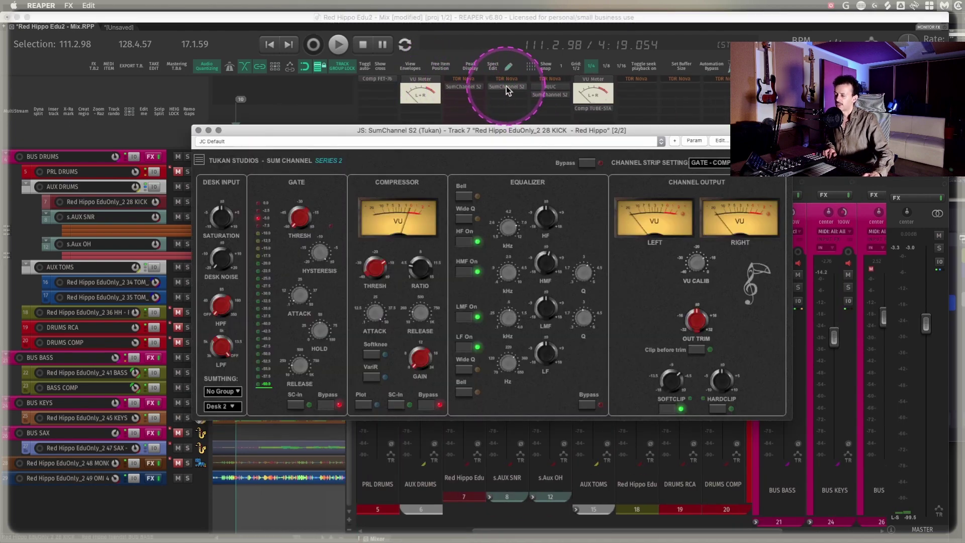
click(550, 95)
Move the kick track's SumChannel S2 window aside and close all three plug-in windows.
drag(575, 132, 425, 49)
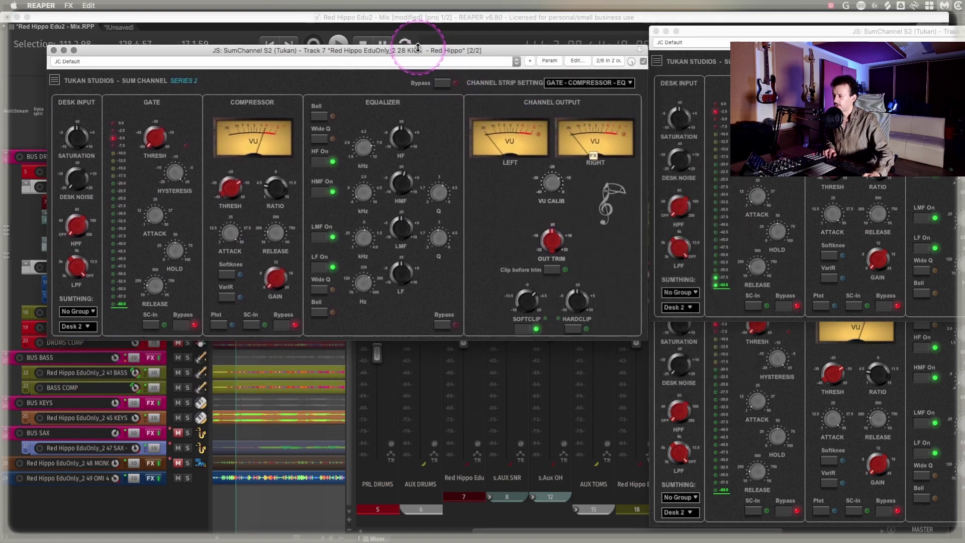
click(657, 31)
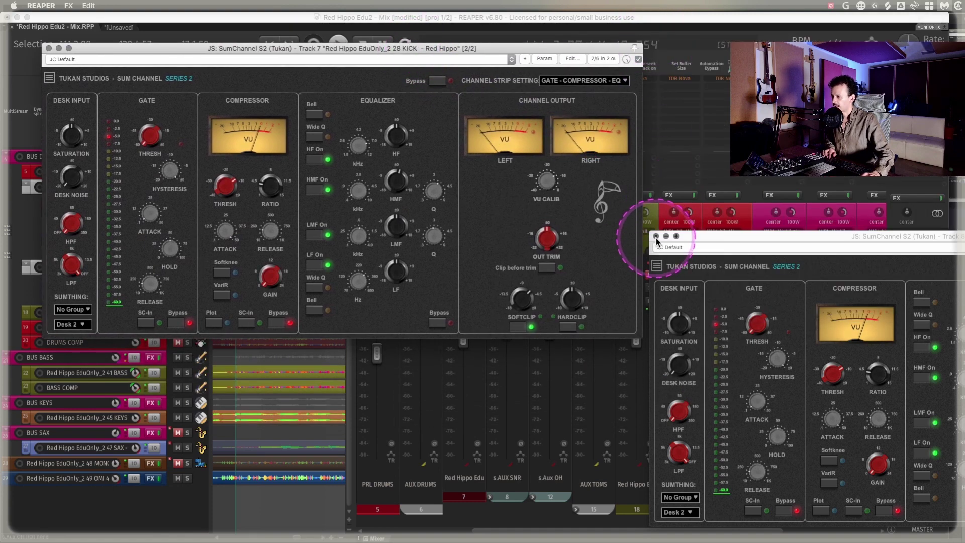
click(648, 234)
click(48, 49)
click(483, 221)
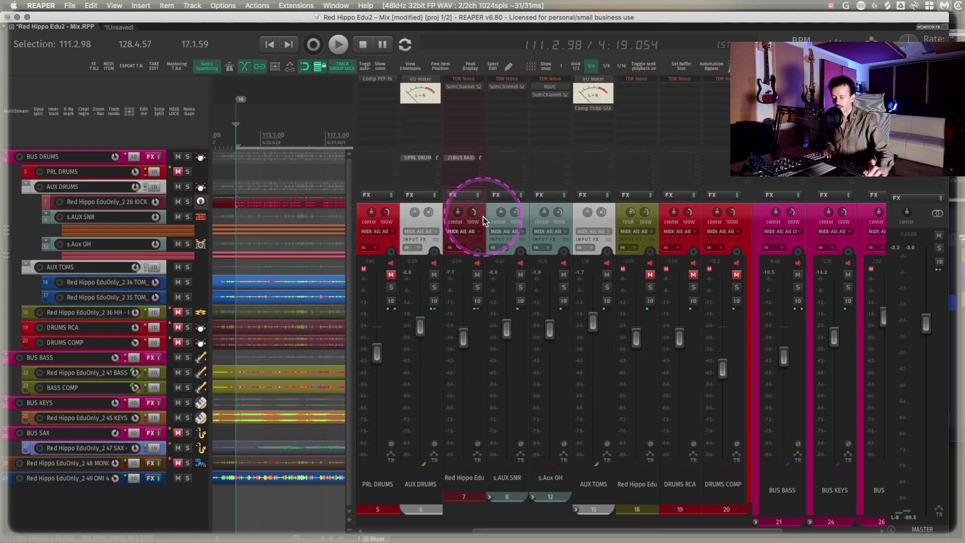
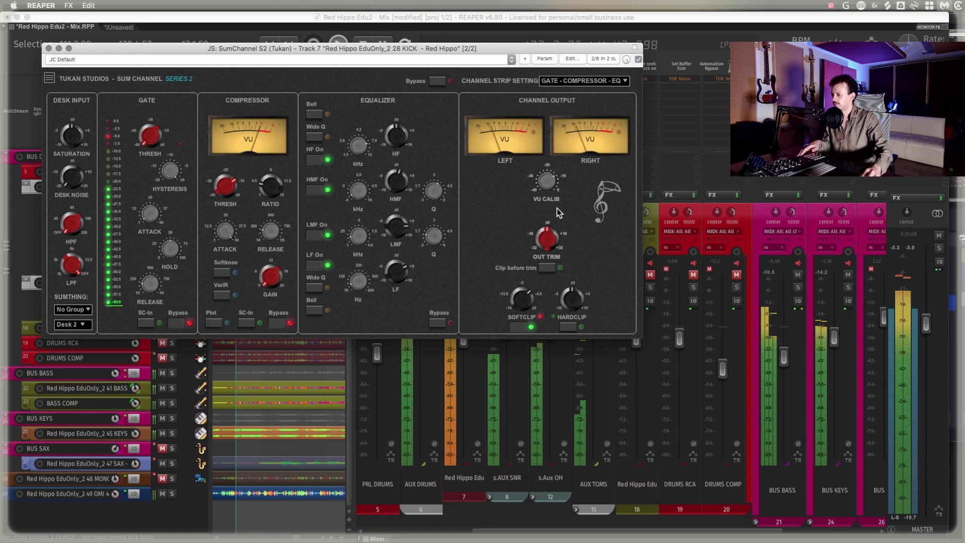
Enable the LF Wide Q and switch off the compressor bypass in the kick track's SumChannel S2, and close the plug-in.
click(311, 288)
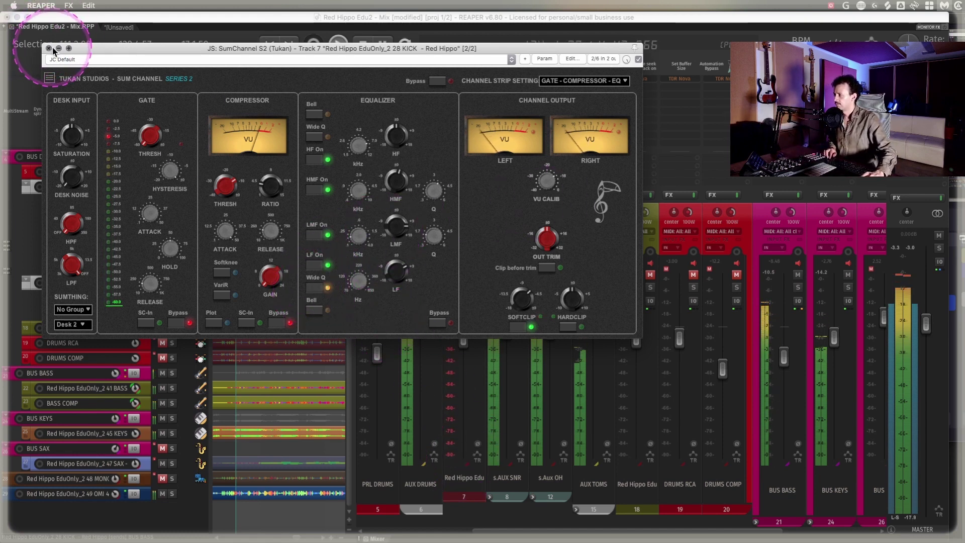
click(280, 325)
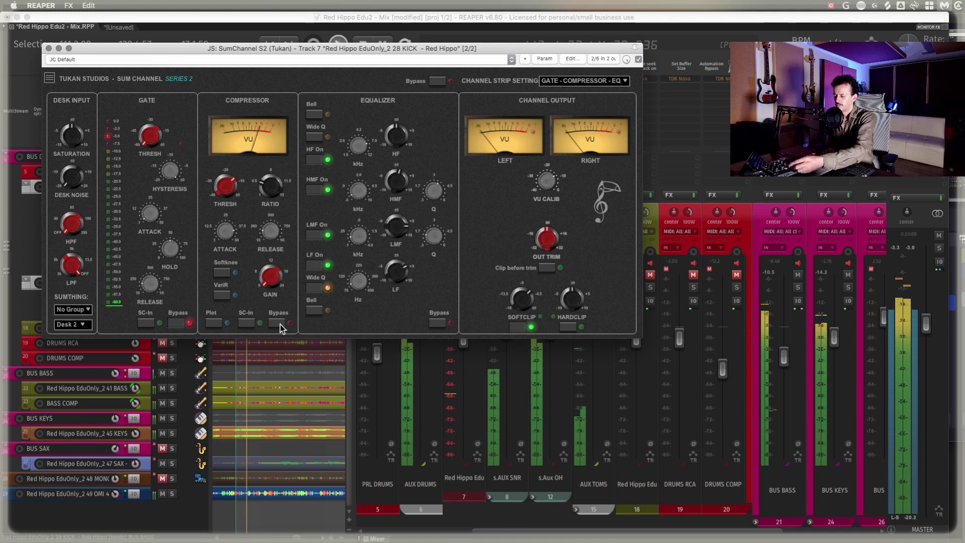
click(279, 322)
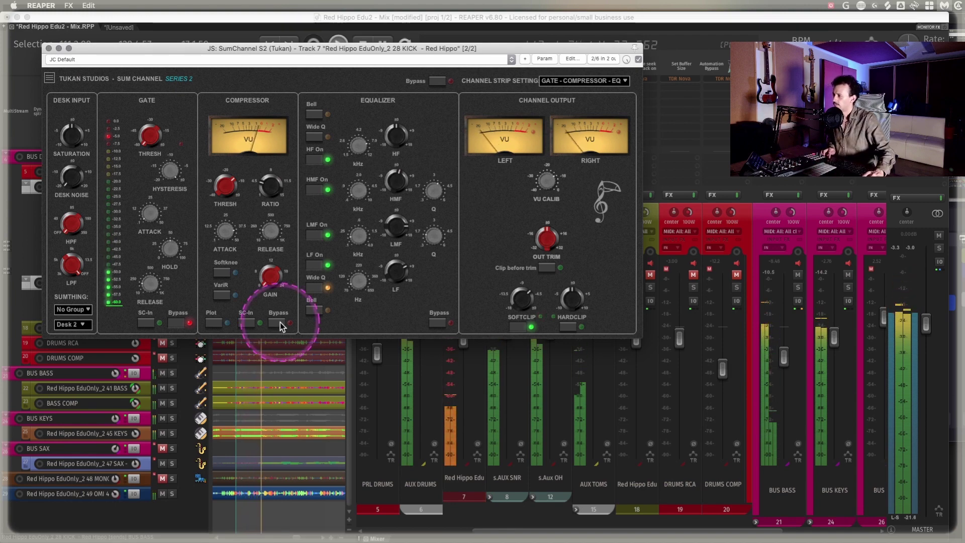
click(193, 201)
Open SumChannel S2 on the s.AUX SNR track, leave only that track record-armed and move the plug-in window to the middle of the project.
click(499, 119)
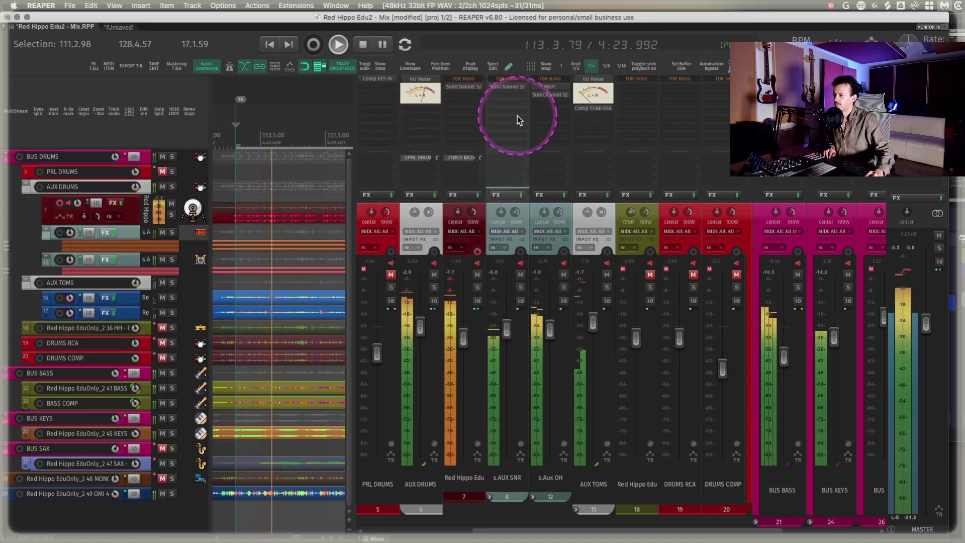
click(508, 87)
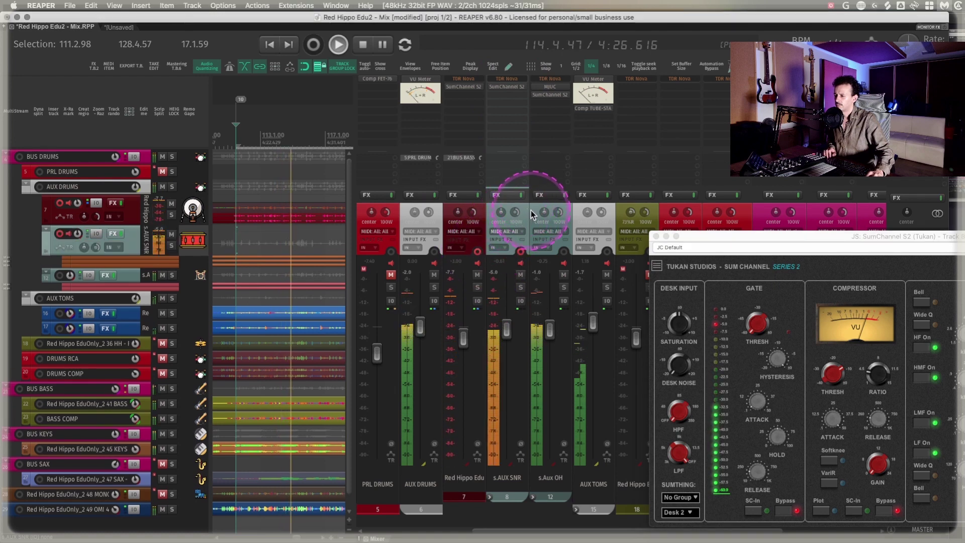
click(532, 215)
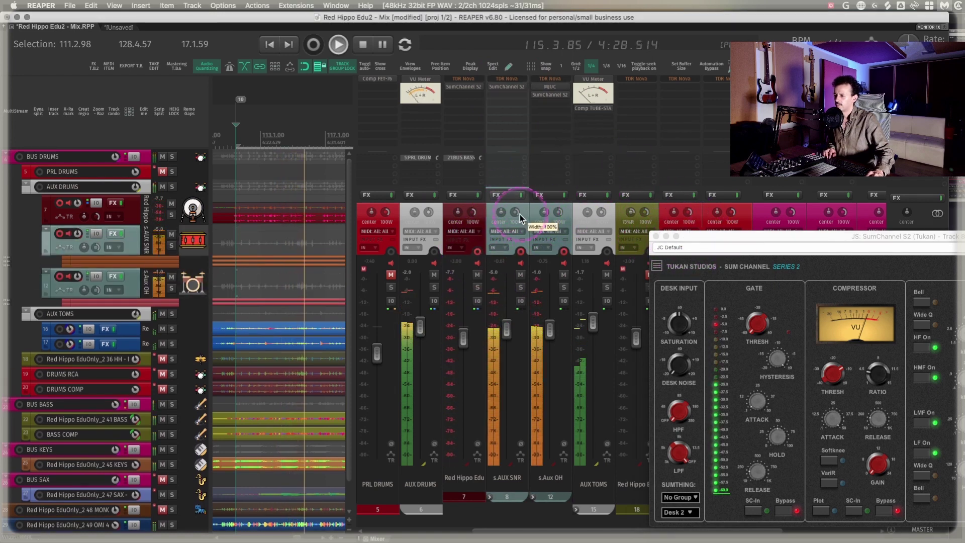
click(477, 253)
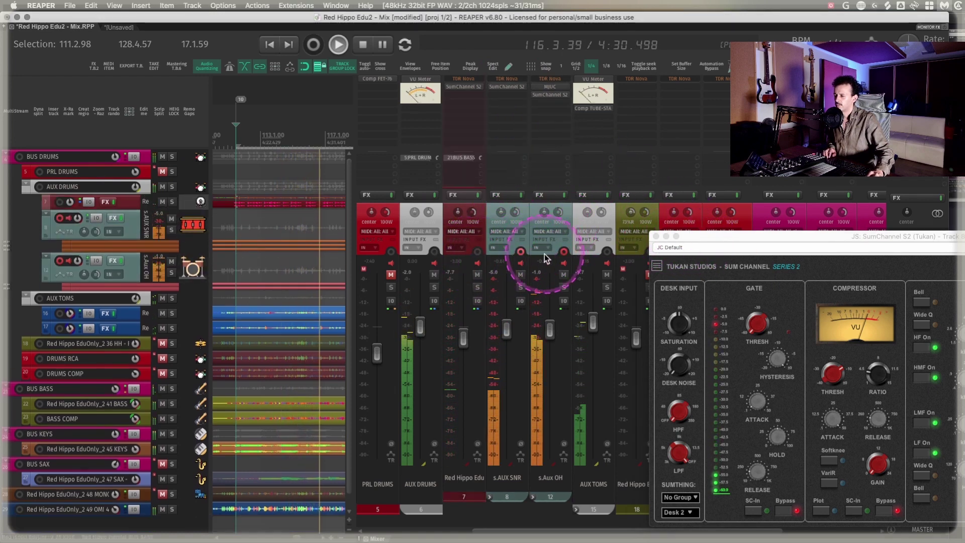
click(520, 252)
drag(705, 237, 172, 135)
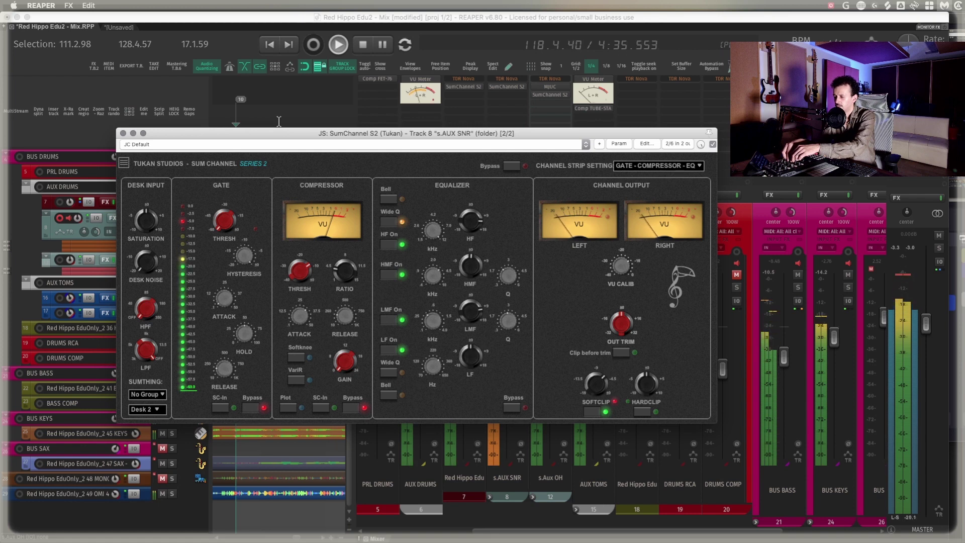
Stop playback and close the SumChannel S2 window of the s.AUX SNR track.
key(space)
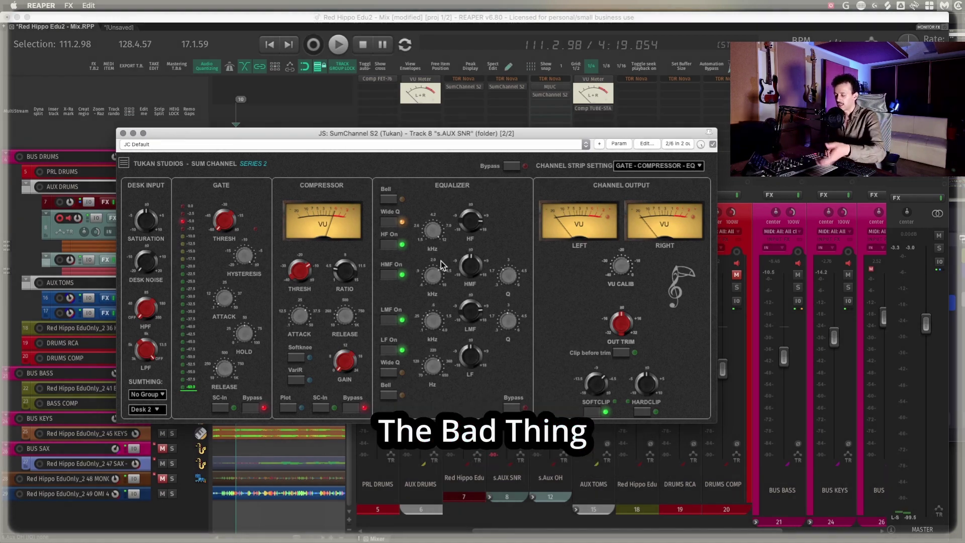
click(123, 133)
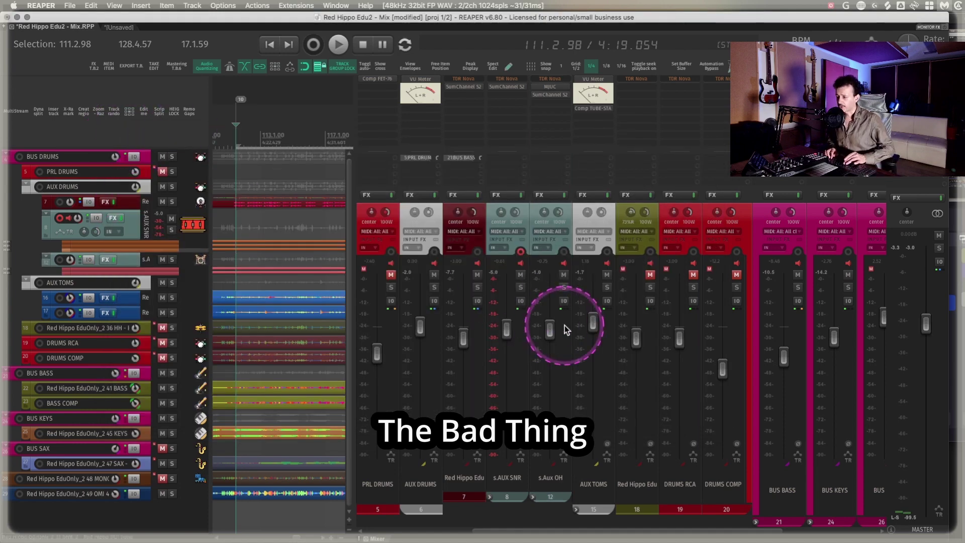
key(Up)
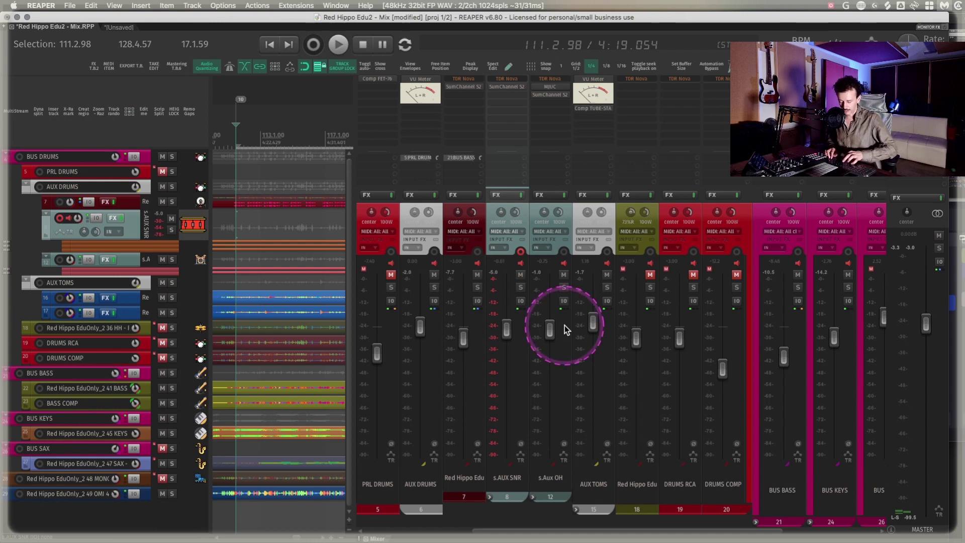
Look up the previous-track navigation action and the action assigned to shortcut C in the action list, and close the list.
key(shift+slash)
click(772, 272)
key(Up)
drag(662, 257, 590, 188)
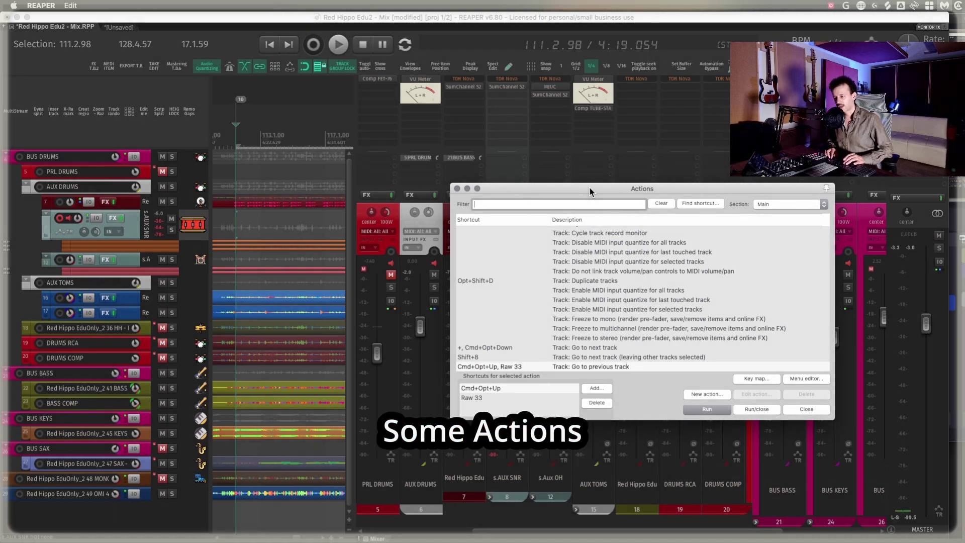
click(599, 370)
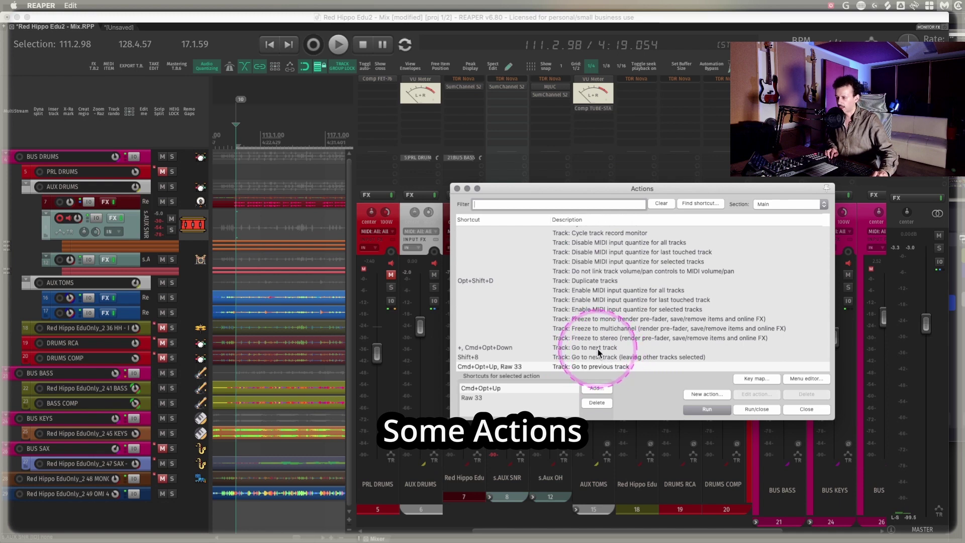
click(700, 203)
key(c)
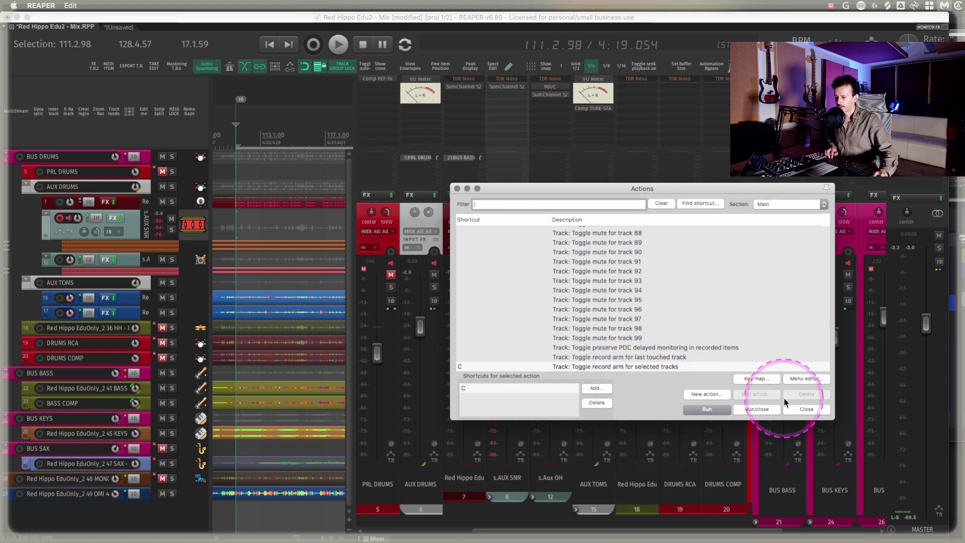
click(806, 409)
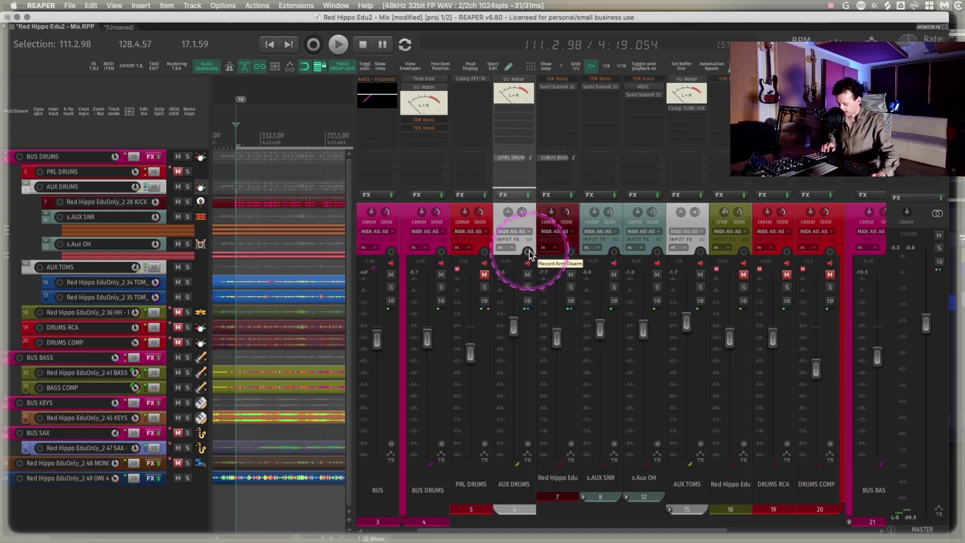
Enable automatic record-arm when track selected for the AUX DRUMS track.
click(527, 252)
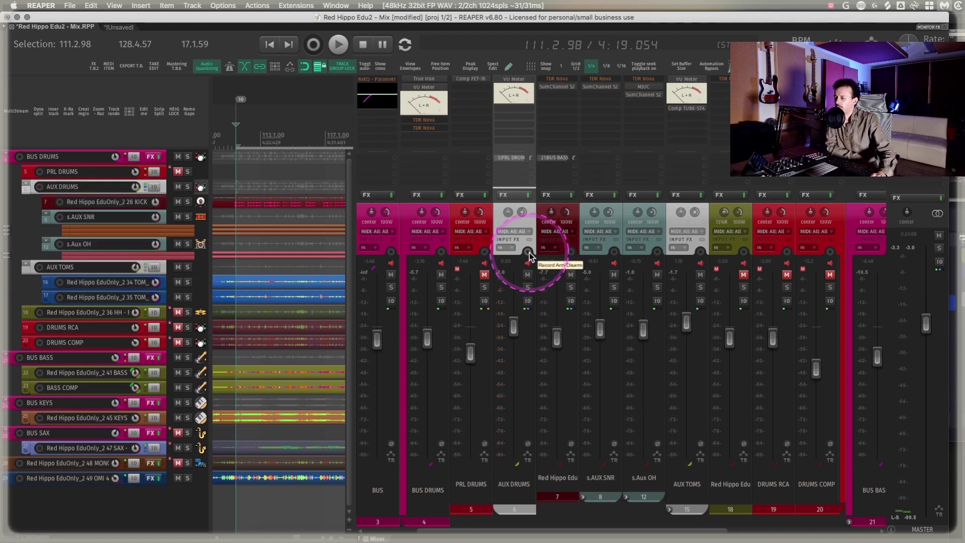
right_click(527, 253)
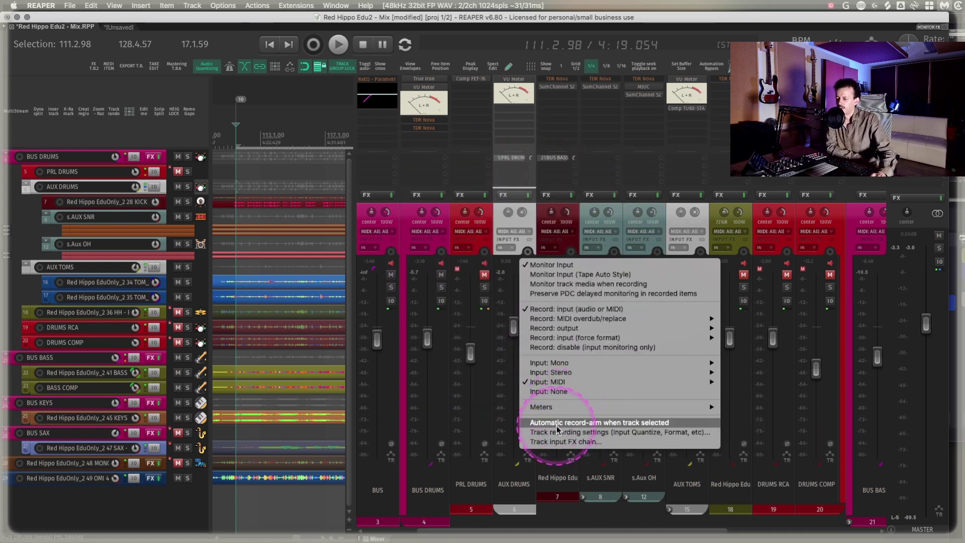
click(612, 424)
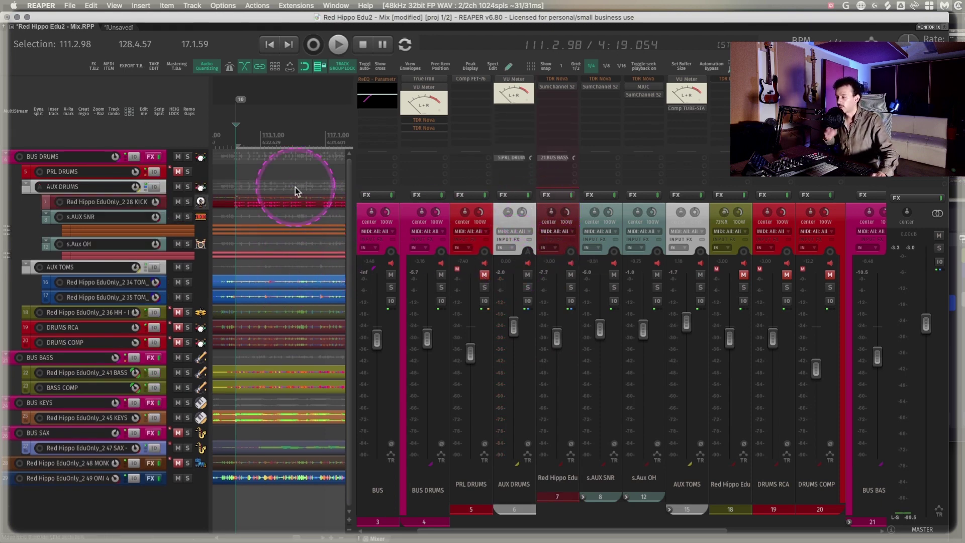
Switch to the unsaved project and narrow the mixer so the arrange view shows more of the imported tracks.
click(119, 28)
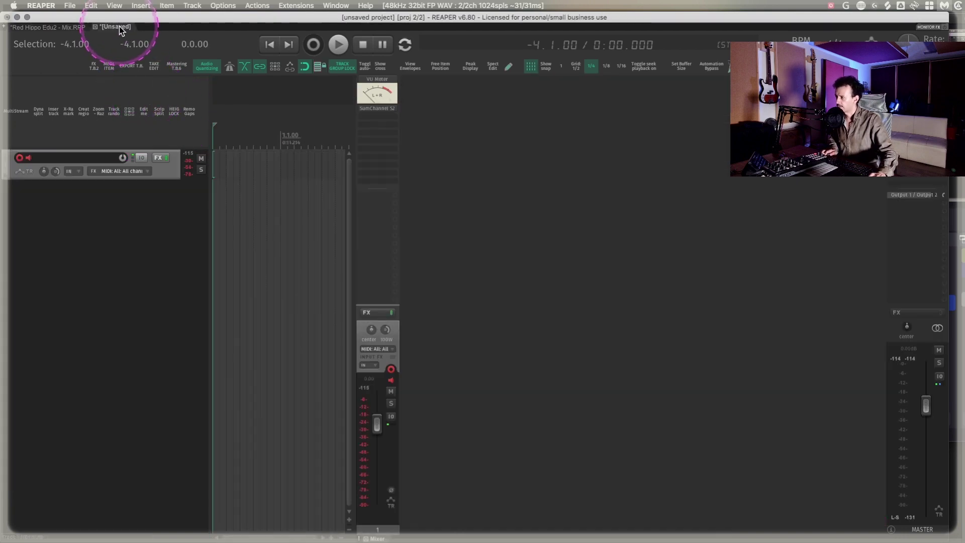
drag(355, 327, 619, 319)
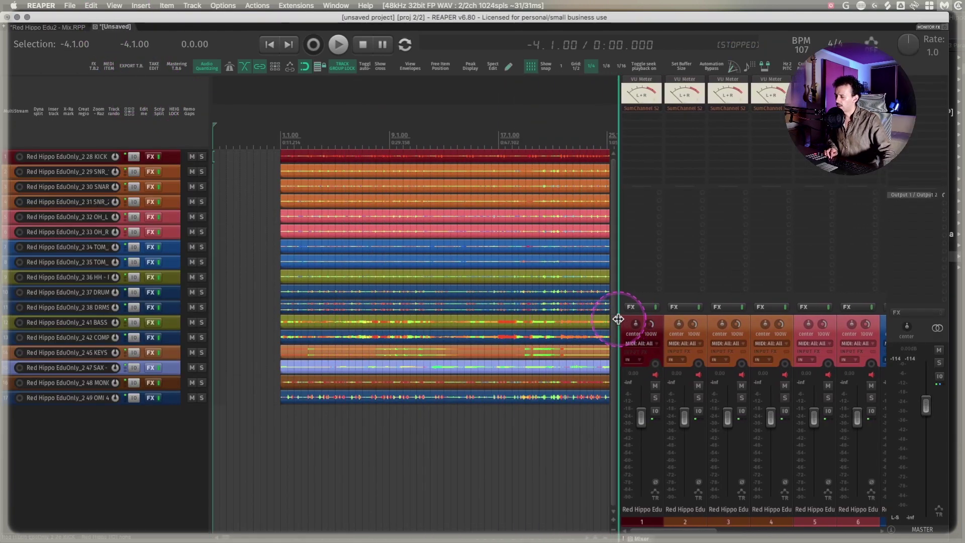
scroll(378, 221, down, 5)
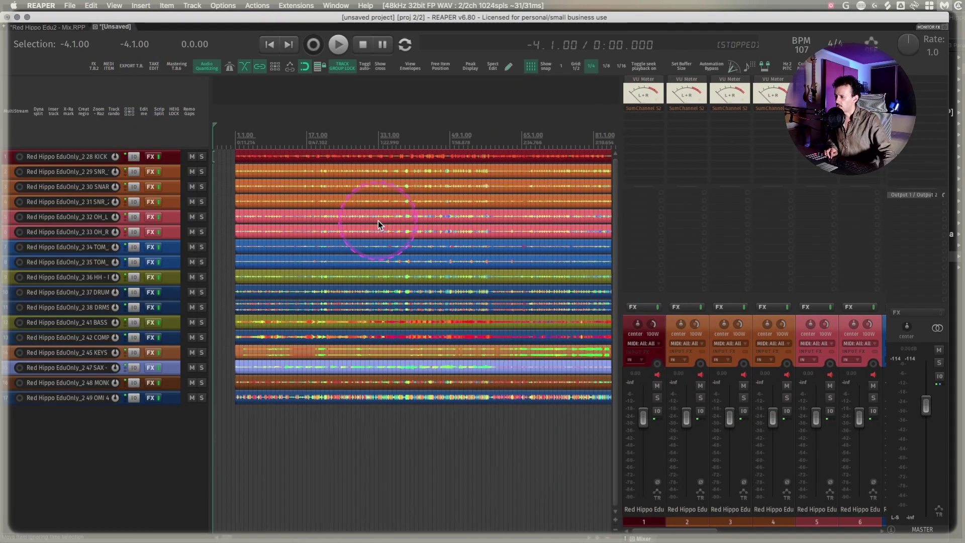
Select all tracks, try automatic record-arm when track selected on them, and undo the change.
click(171, 160)
key(ctrl+a)
key(shift+slash)
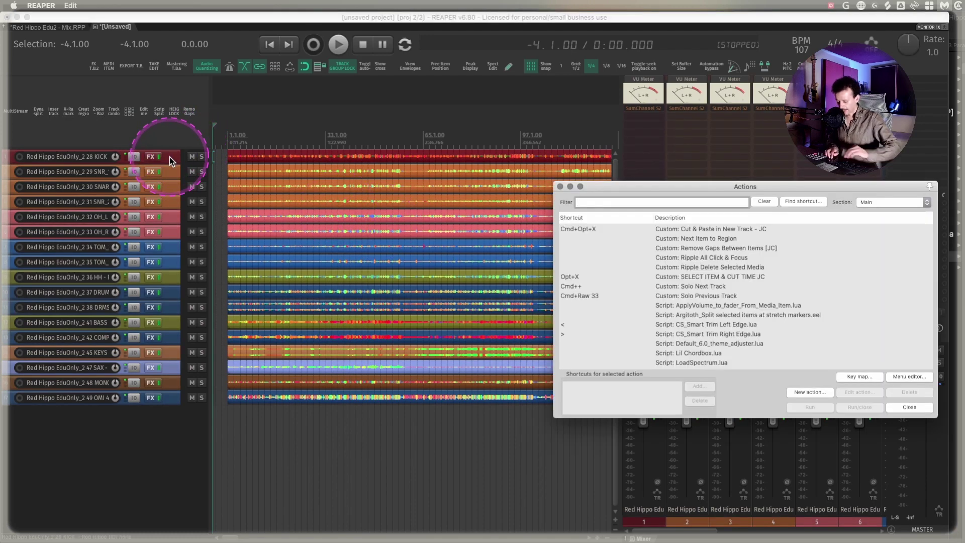
right_click(169, 157)
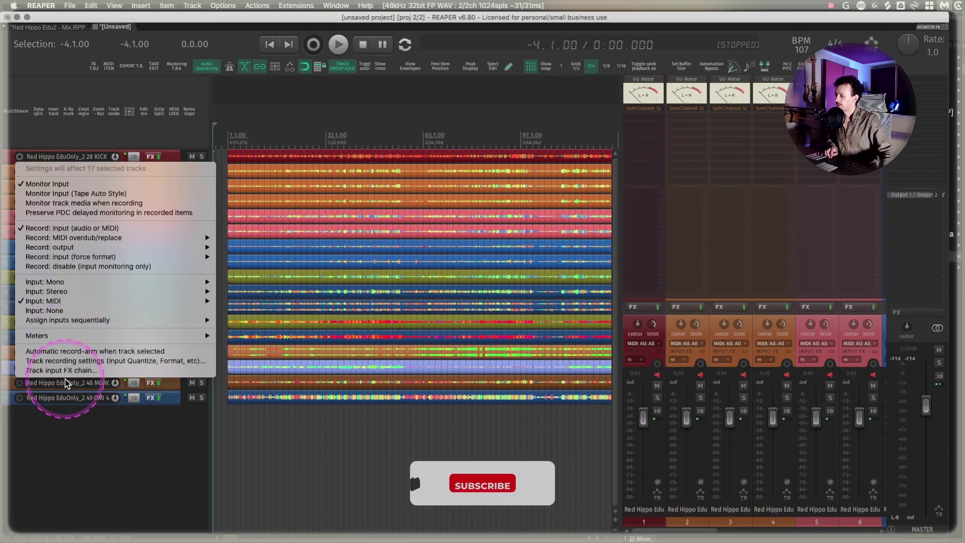
click(68, 351)
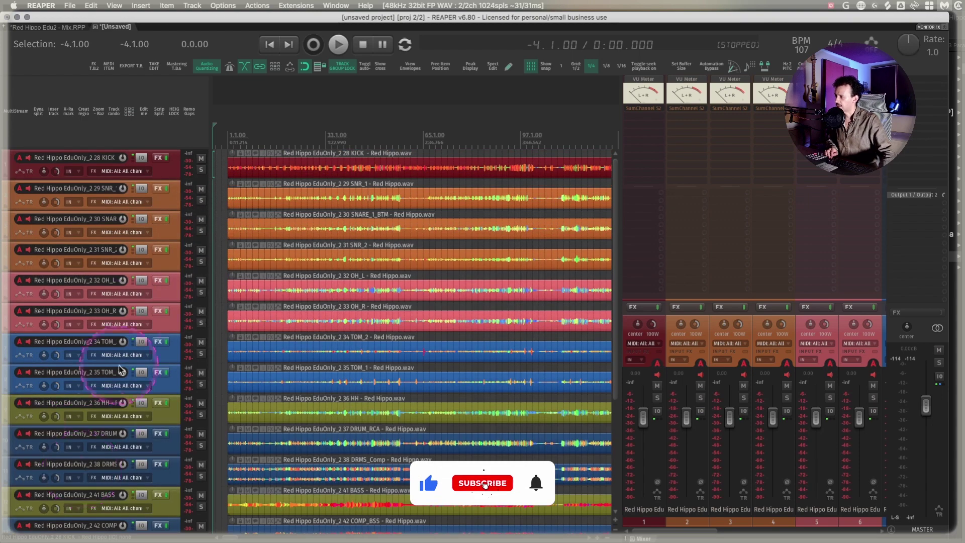
key(super+z)
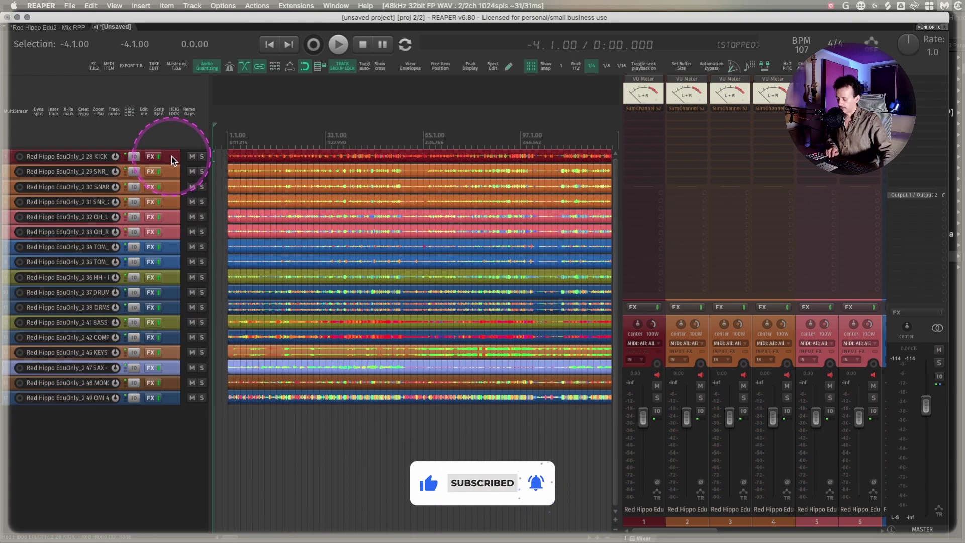
Find the action that toggles automatic record-arm when track selected, check arming by selecting AUX DRUMS and the kick track, and close the list.
key(shift+slash)
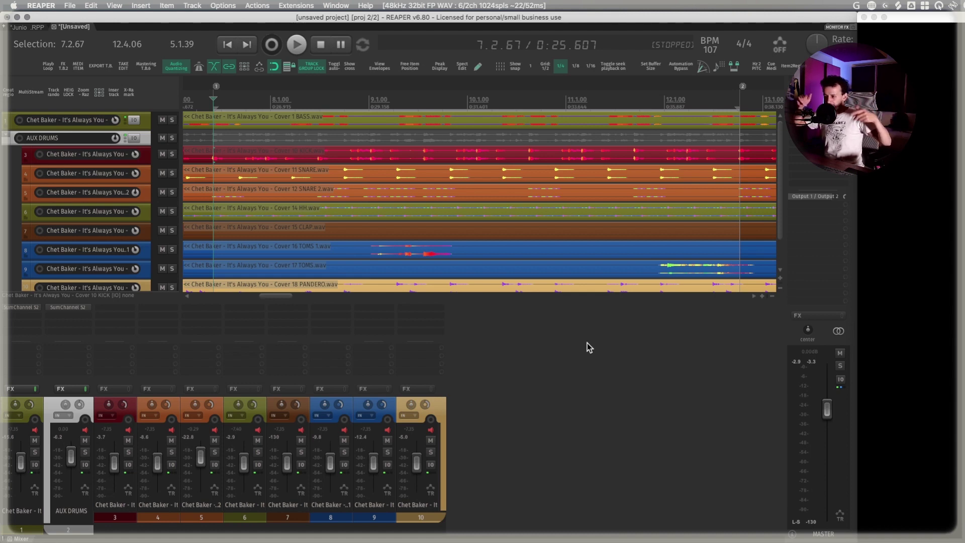
key(shift+slash)
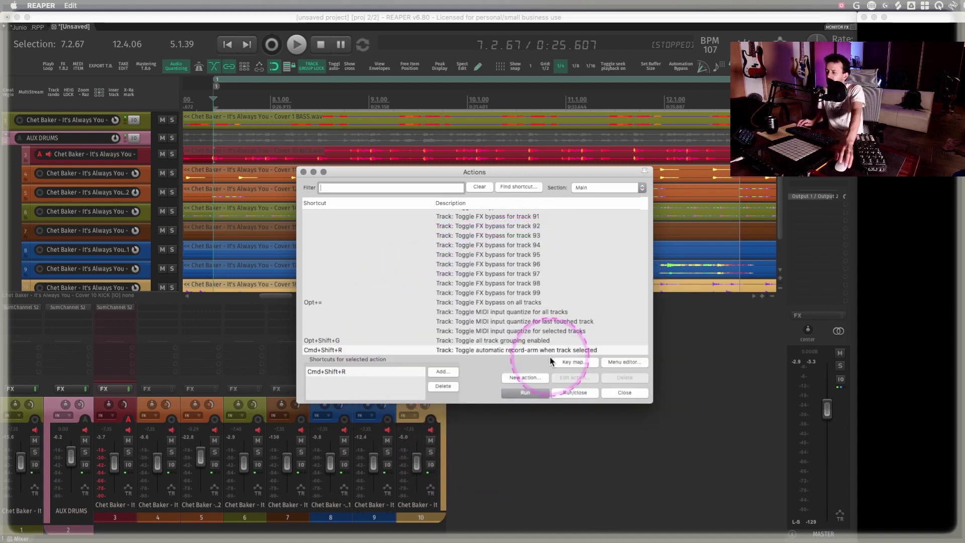
click(88, 406)
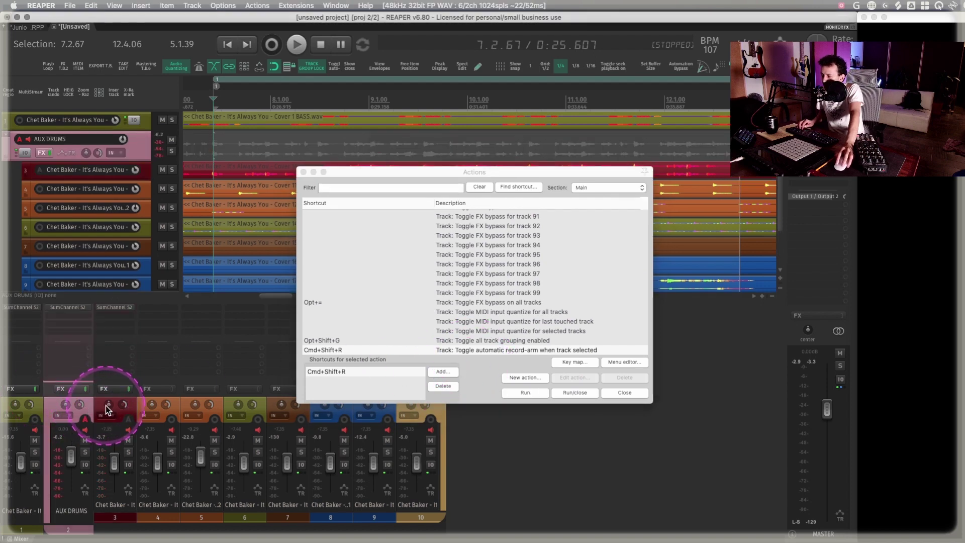
click(104, 405)
click(303, 172)
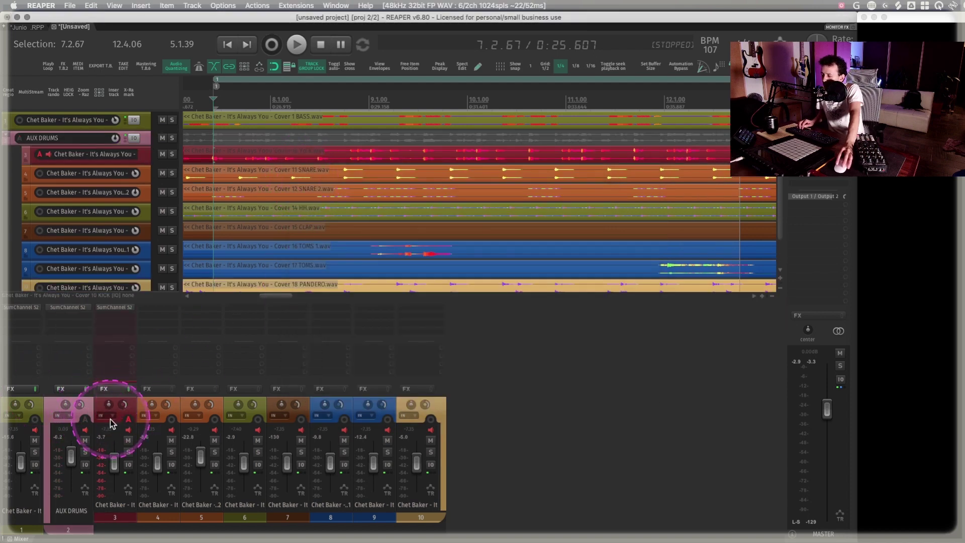
Select the AUX DRUMS track, open its SumChannel S2 window to view the settings, and close it.
click(89, 409)
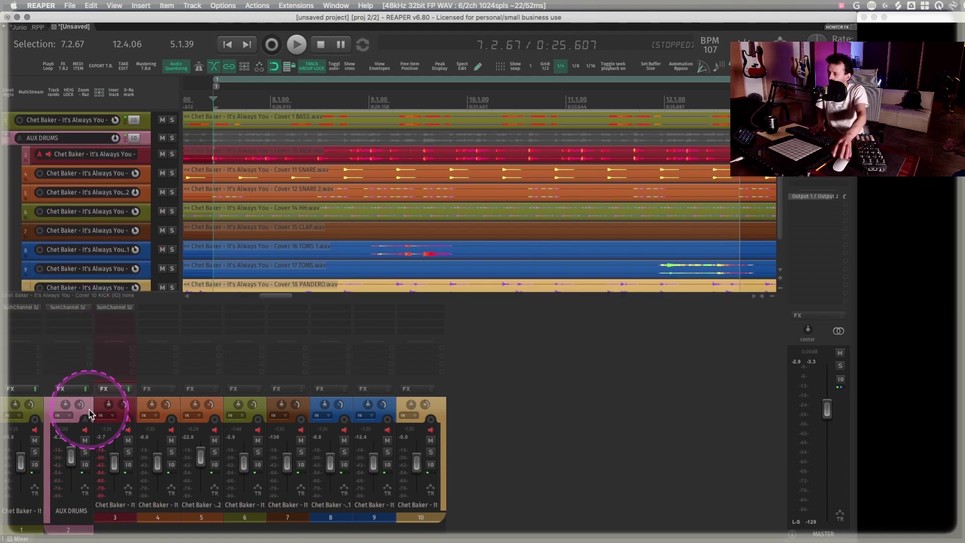
click(67, 310)
click(112, 312)
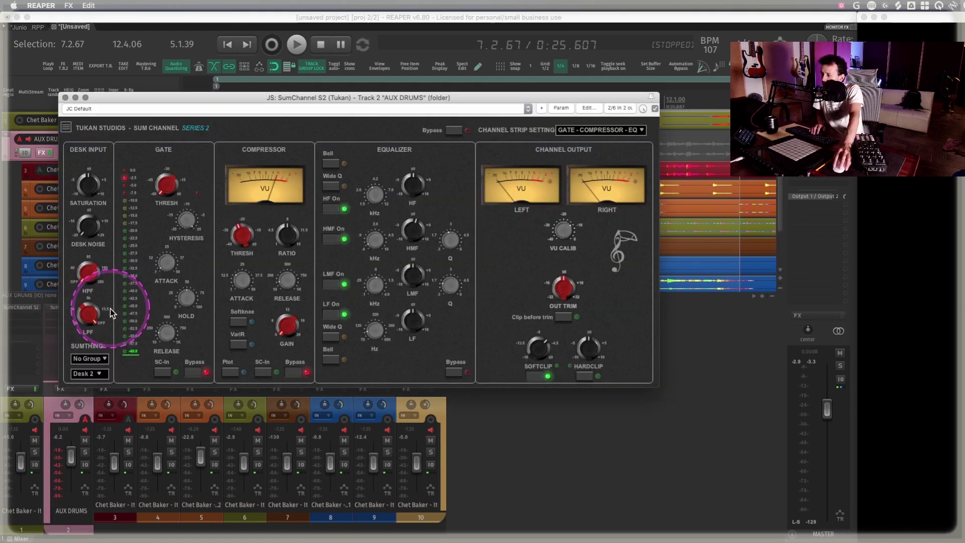
click(72, 99)
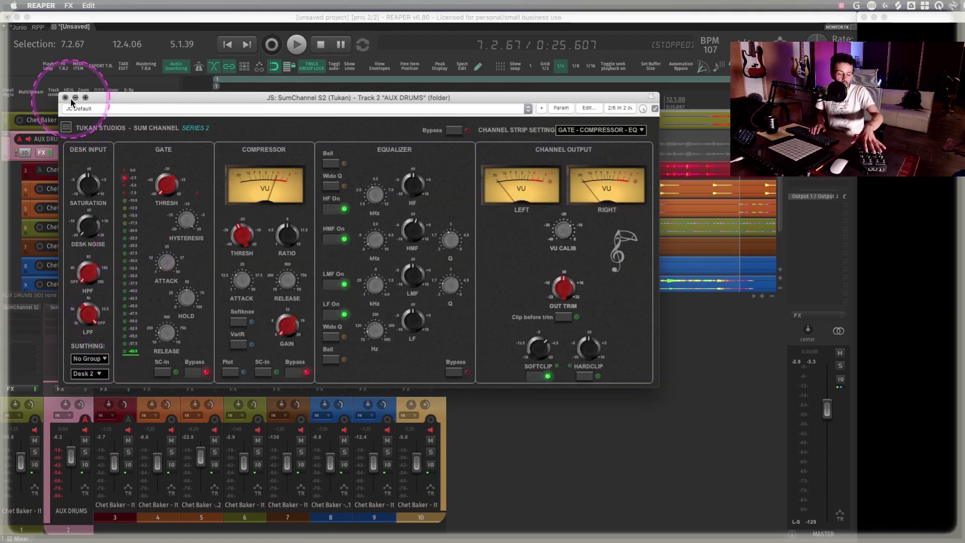
drag(71, 101, 62, 99)
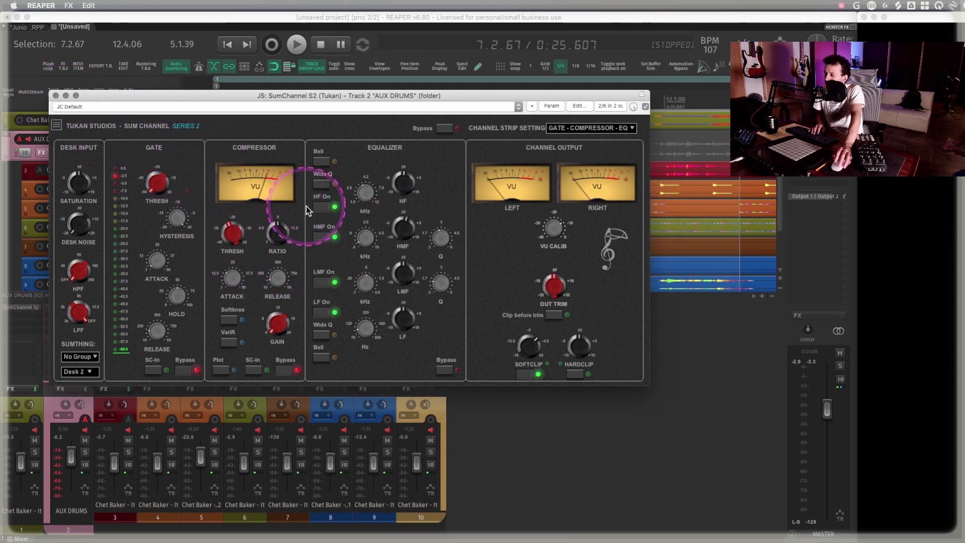
click(56, 96)
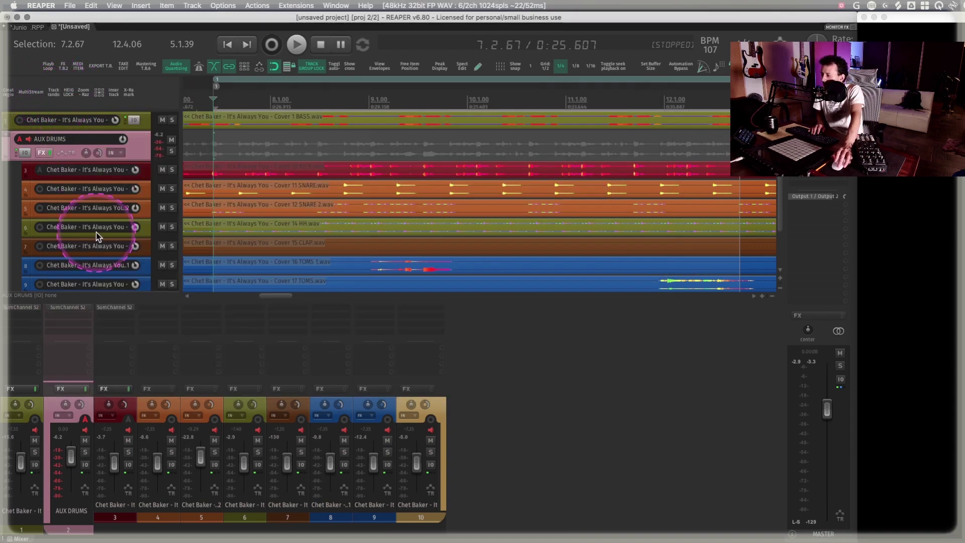
Open the AUX DRUMS track's FX chain, view the existing chain files in the Save FX Chain dialog, cancel saving and close the chain window.
right_click(70, 308)
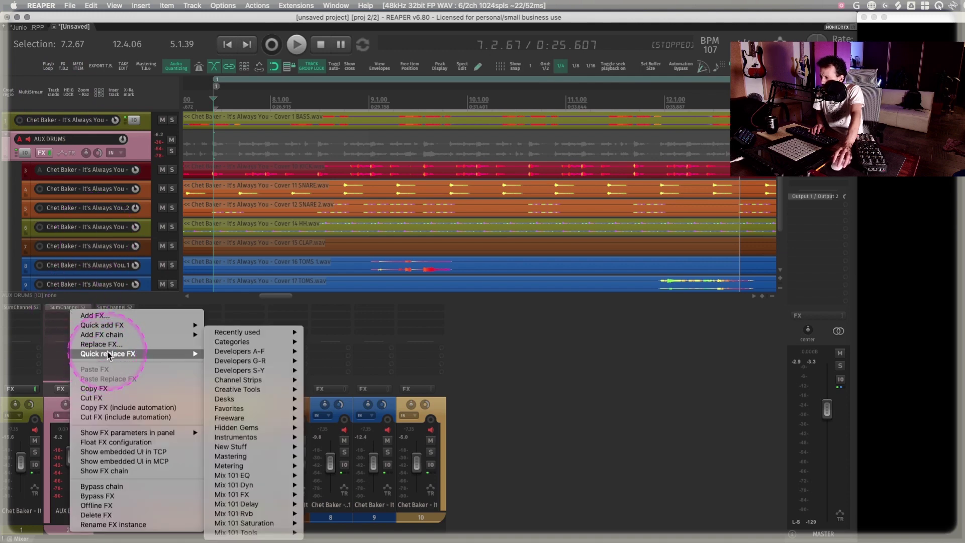
click(104, 358)
click(86, 247)
click(68, 389)
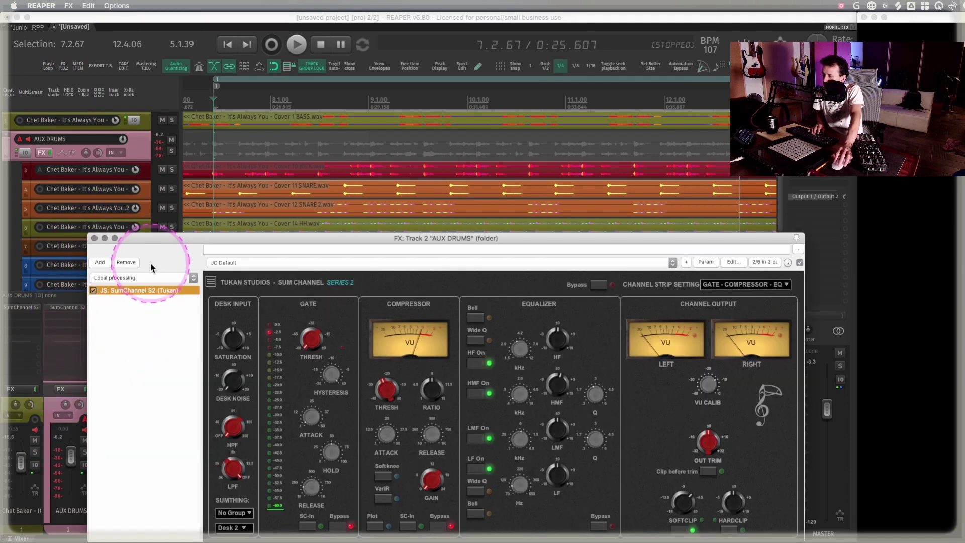
drag(161, 236, 133, 150)
click(69, 6)
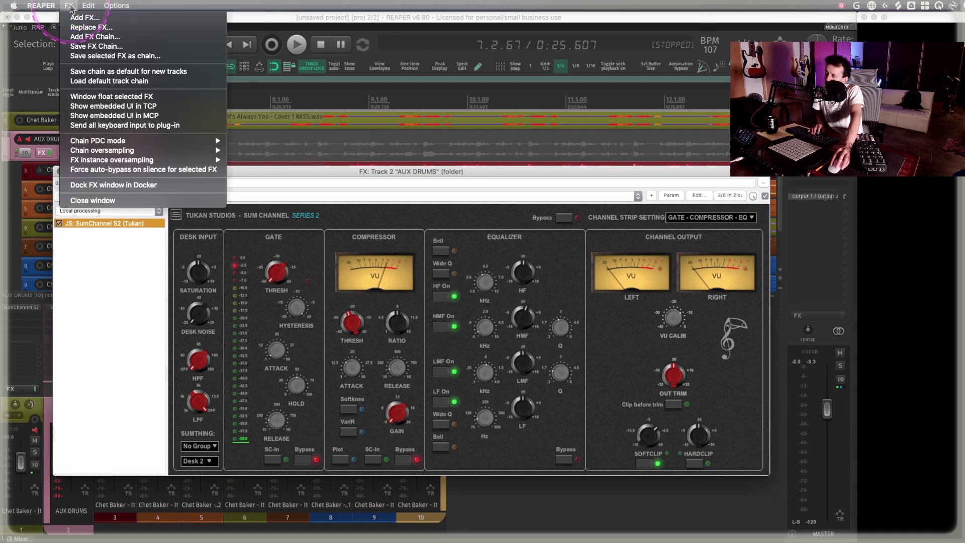
click(82, 47)
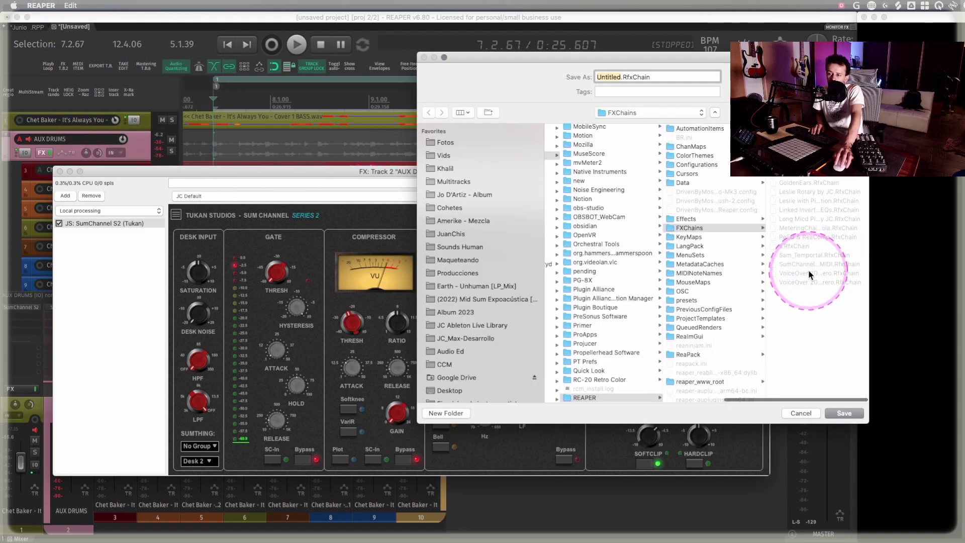
click(802, 414)
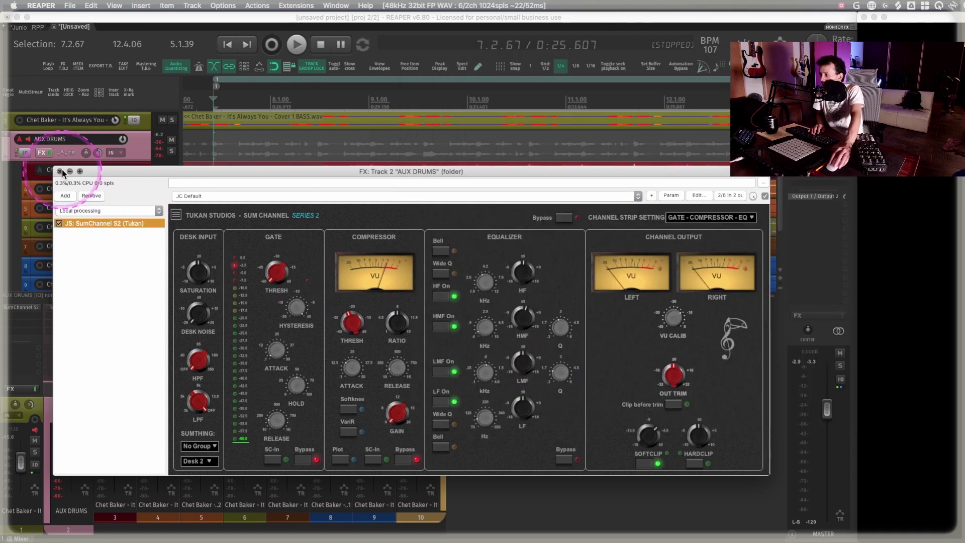
click(60, 171)
Reopen SumChannel S2 on the AUX DRUMS track and move its window clear of the mixer faders.
click(540, 331)
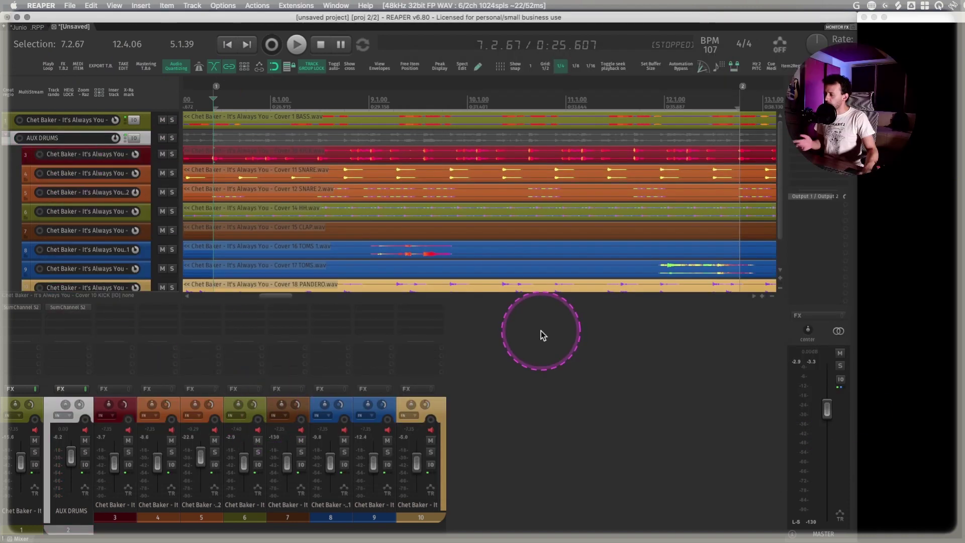
click(64, 308)
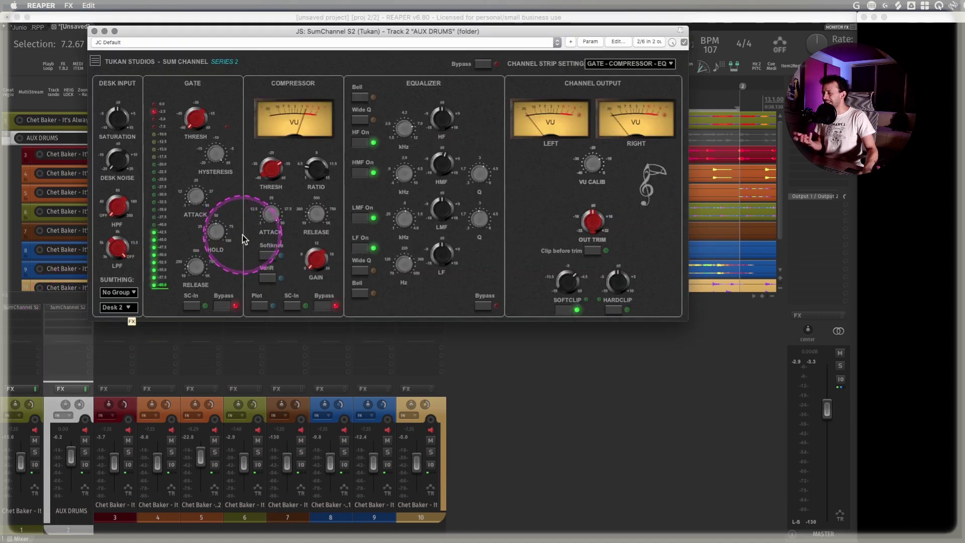
drag(430, 32, 456, 88)
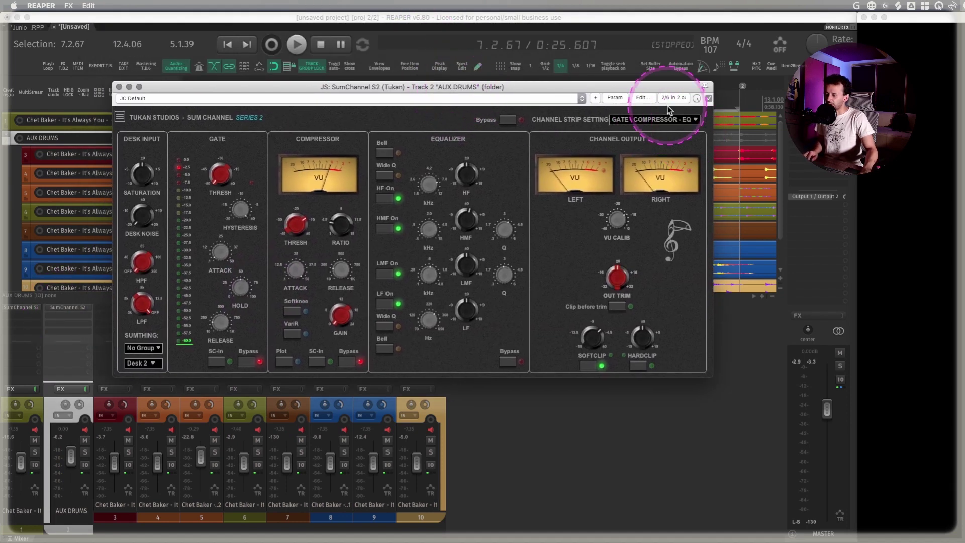
drag(514, 86, 462, 97)
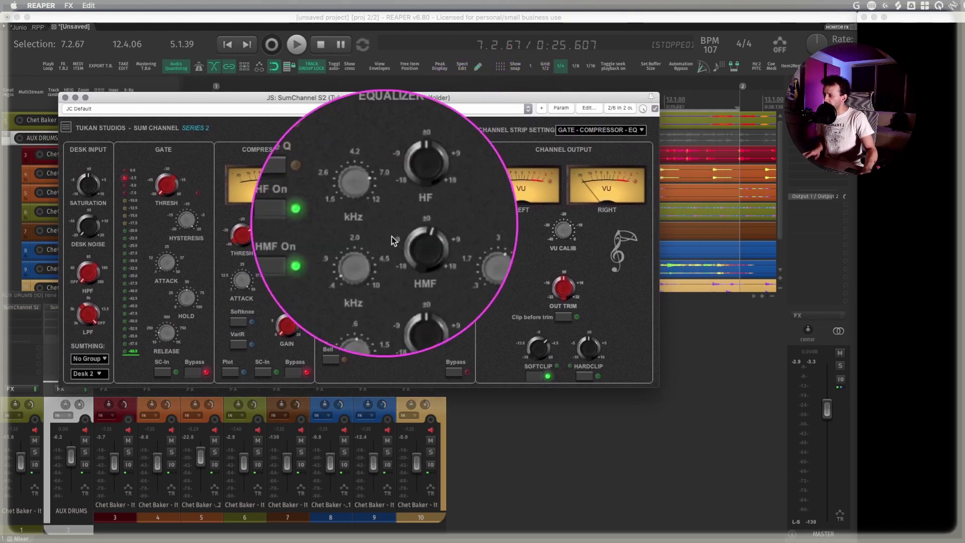
Open the parameter modulation/MIDI link settings for the High Gain parameter of SumChannel S2 on AUX DRUMS.
click(307, 392)
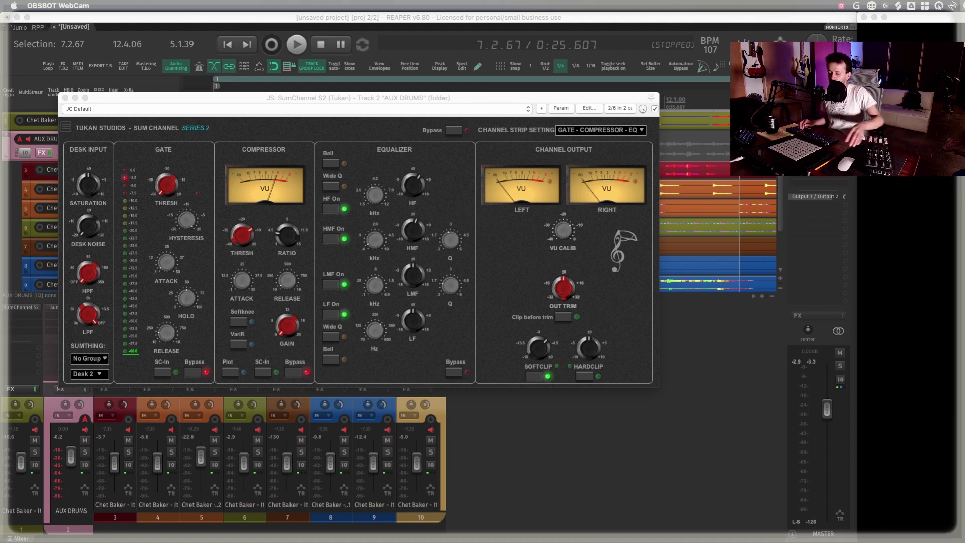
click(262, 268)
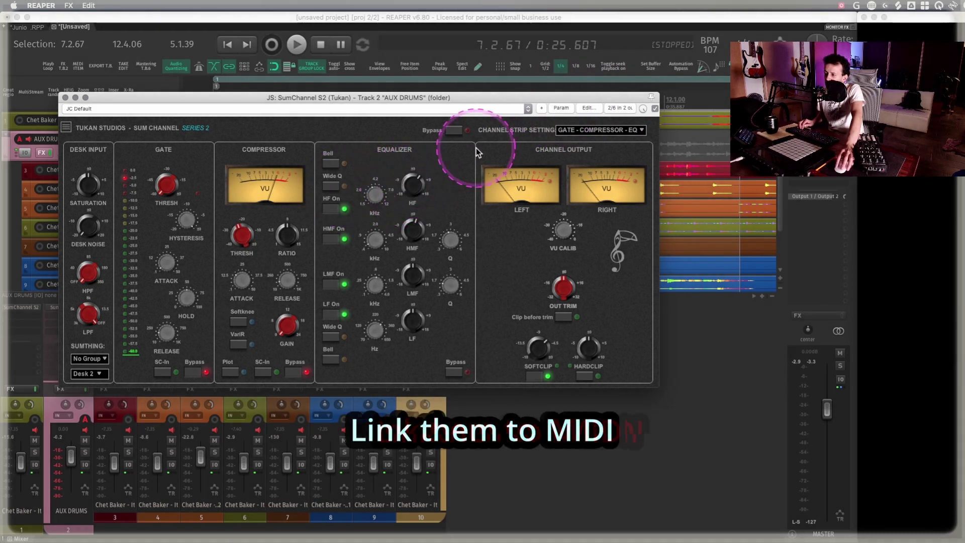
click(562, 108)
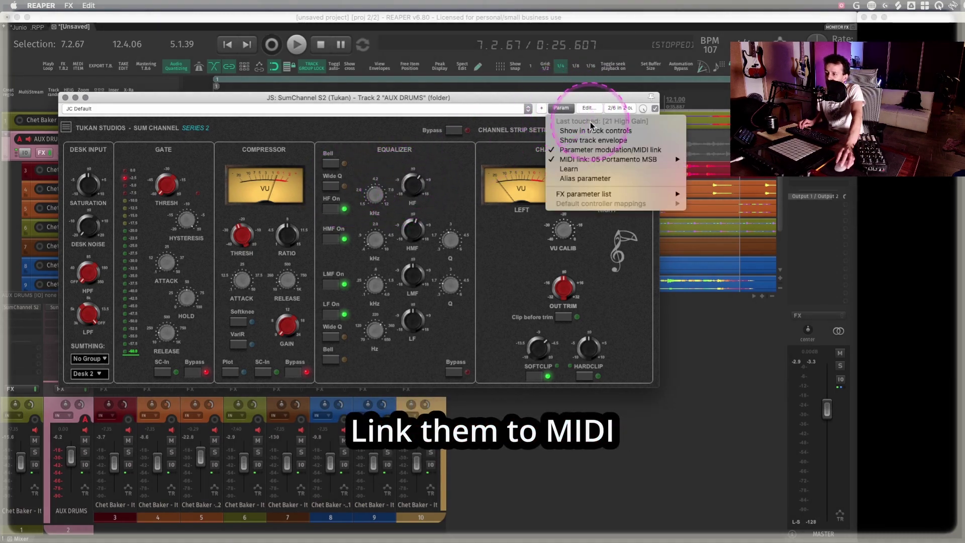
click(610, 149)
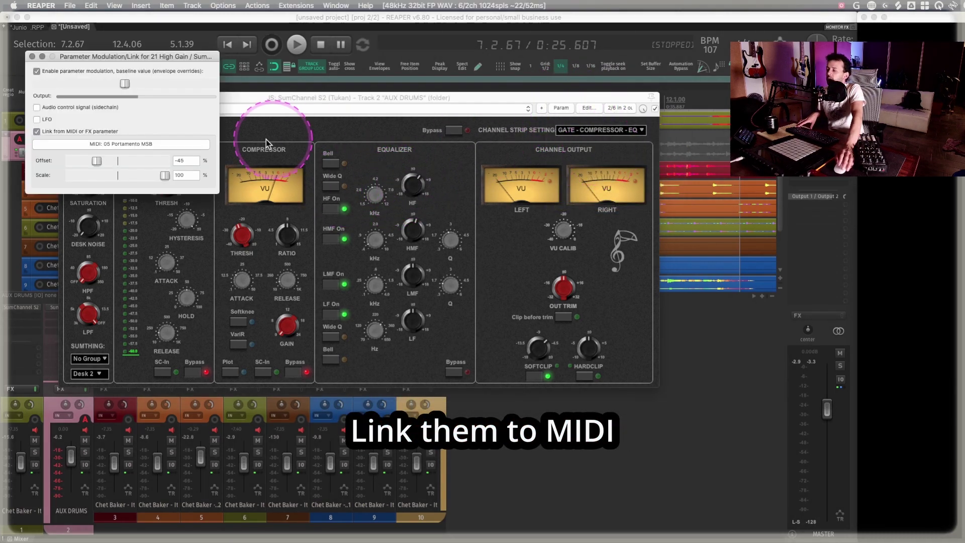
View the CC choices for the High Gain link source, keep 05 Portamento MSB, and move the modulation window lower over the mixer.
click(117, 145)
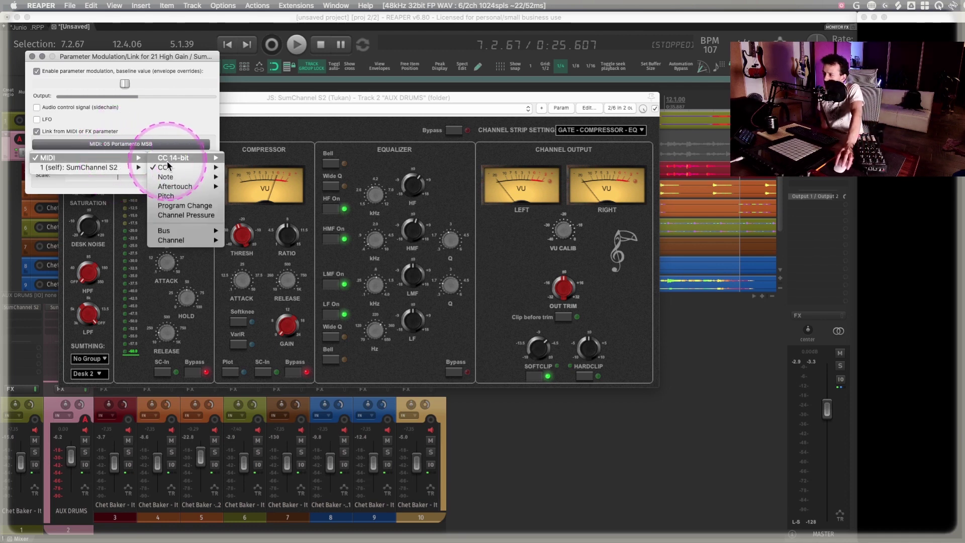
mouse_move(162, 167)
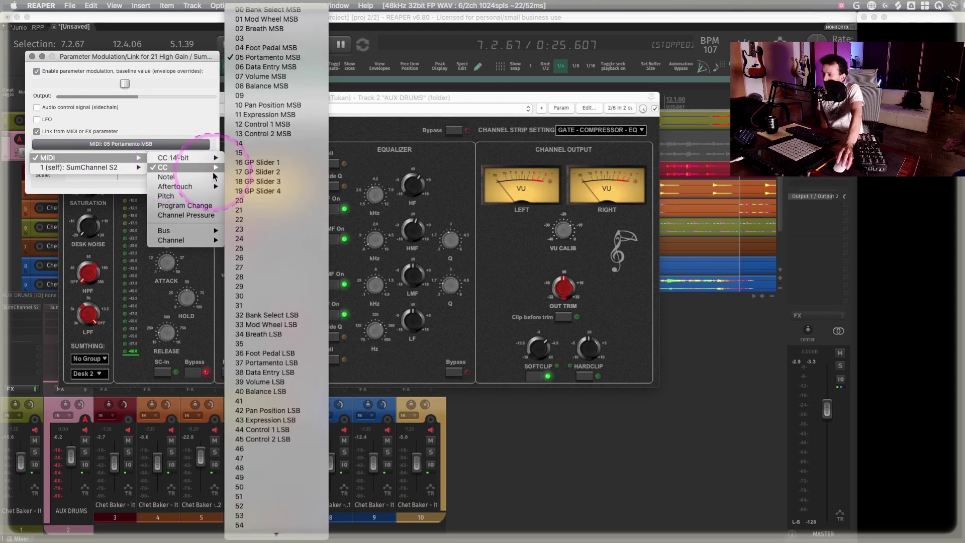
click(273, 62)
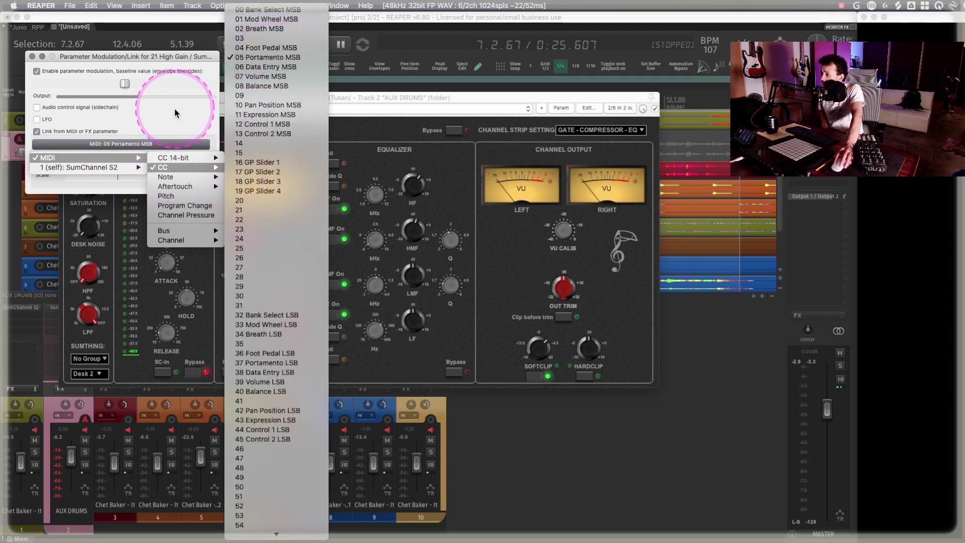
drag(191, 56, 263, 372)
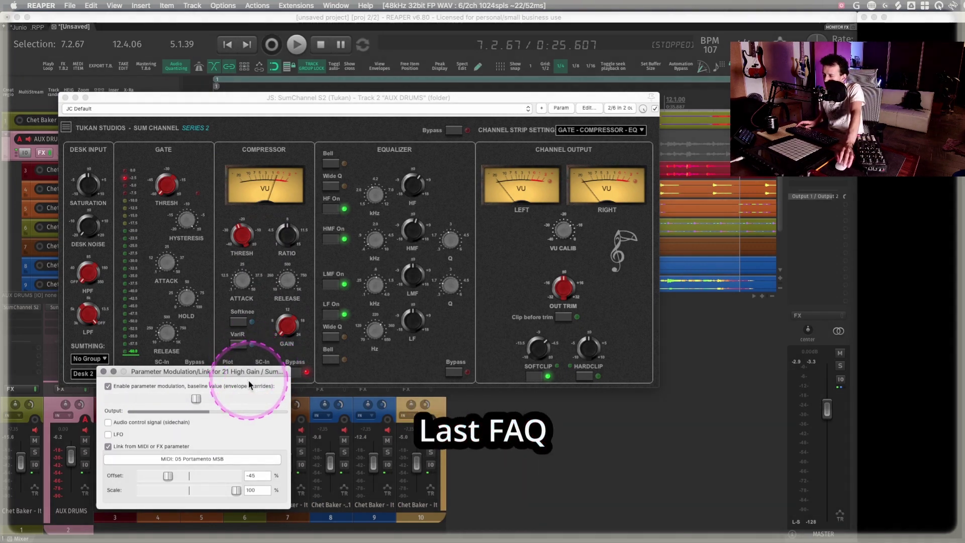
Reset the High Gain link offset to 0%, lower the baseline to its minimum and move the modulation window under the HF knob.
double_click(168, 475)
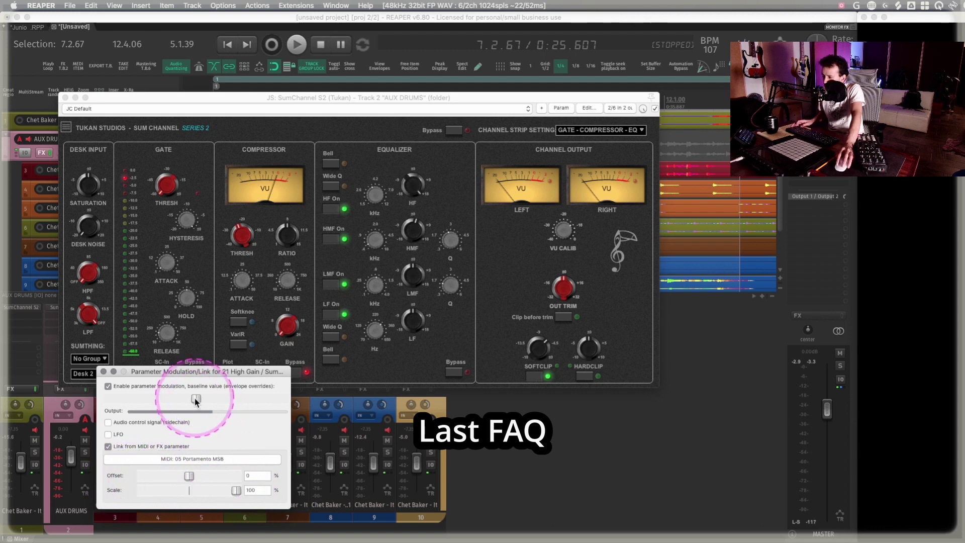
drag(197, 399, 107, 403)
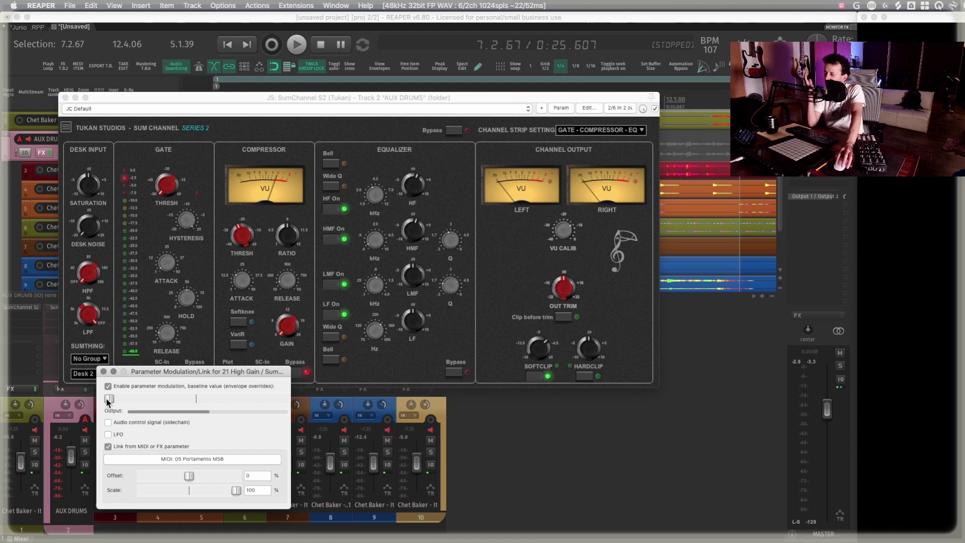
drag(107, 401, 420, 221)
mouse_move(320, 243)
mouse_down()
mouse_move(357, 242)
mouse_move(323, 242)
mouse_up()
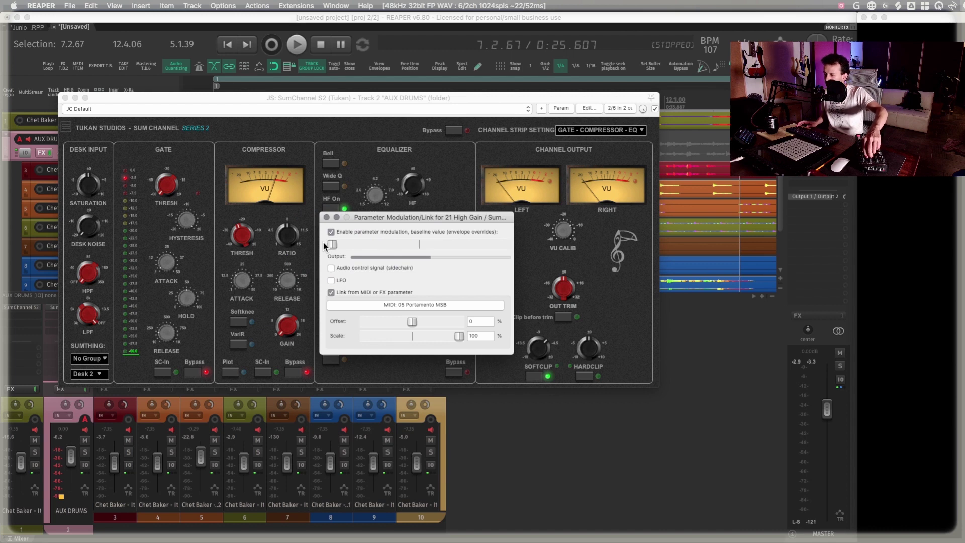
Try the link offset at 100% and -100%, and reset the High Gain baseline to its centre.
click(372, 305)
drag(413, 321, 468, 321)
drag(405, 324, 468, 321)
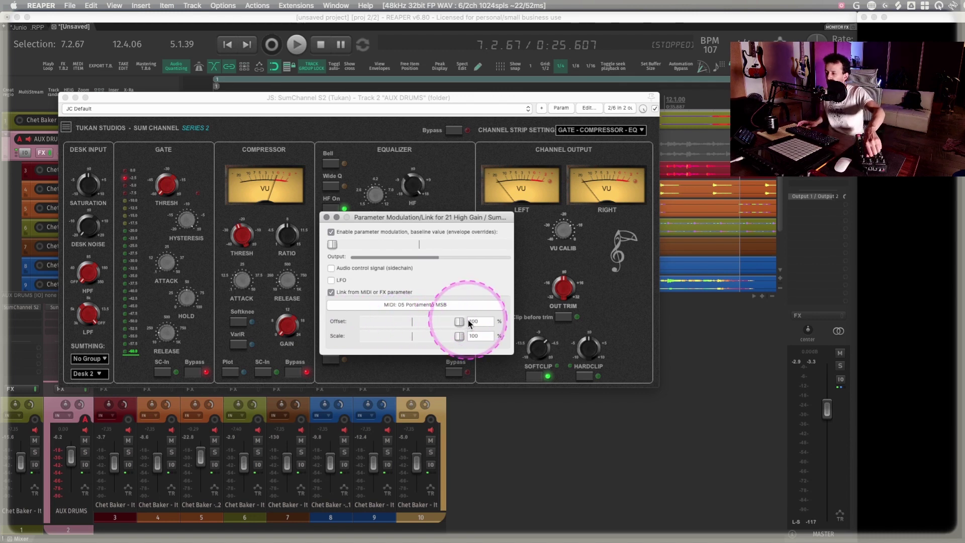
drag(468, 320, 338, 324)
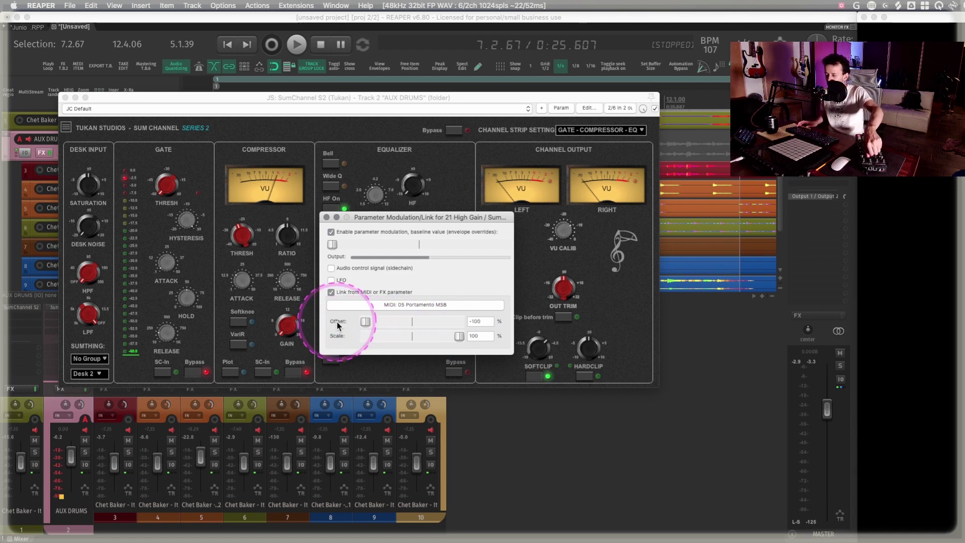
double_click(336, 243)
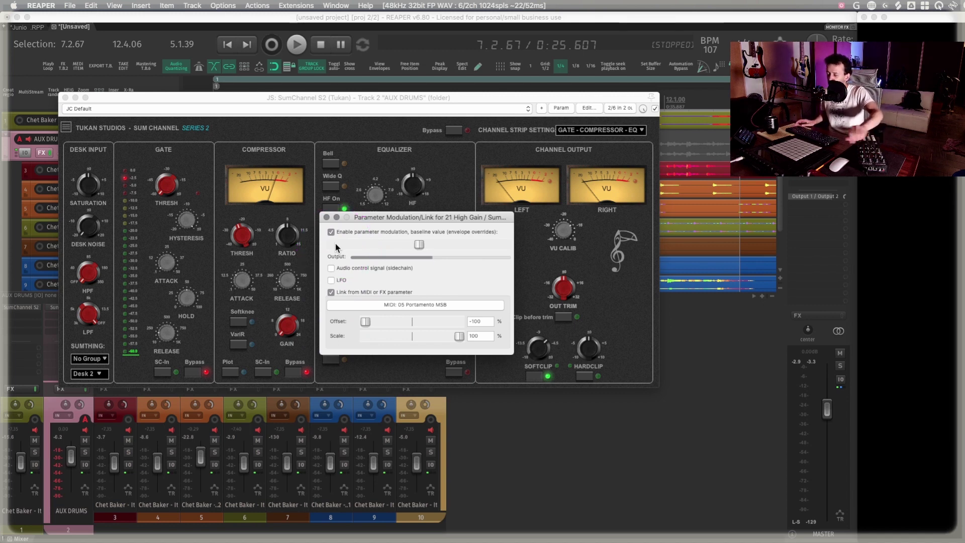
click(419, 244)
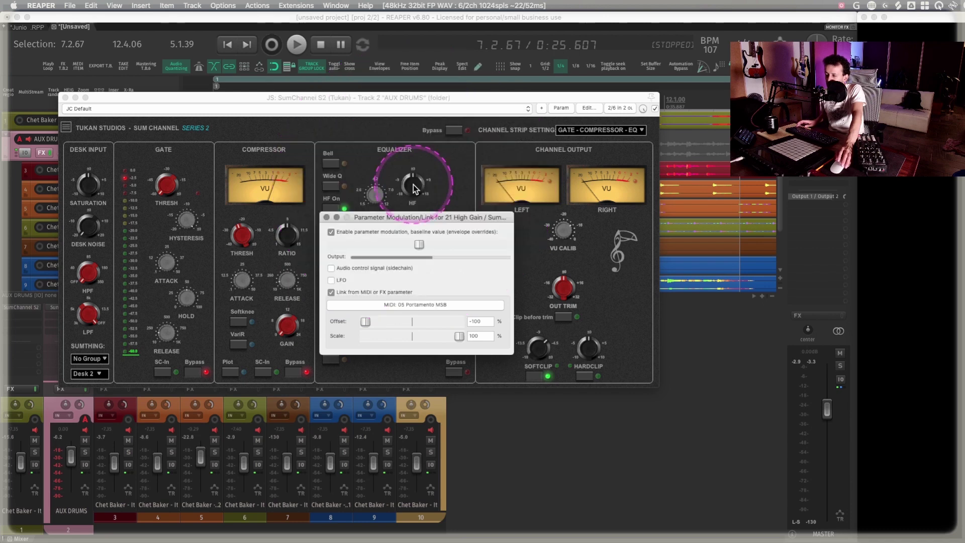
Move the High Gain link offset through 0% and 11%, and set it to -45%.
click(366, 325)
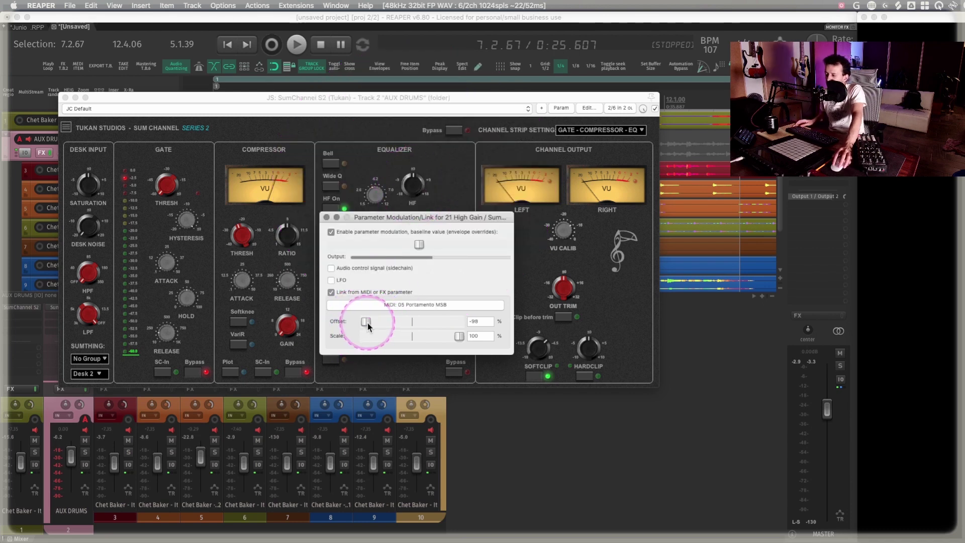
drag(375, 326, 412, 323)
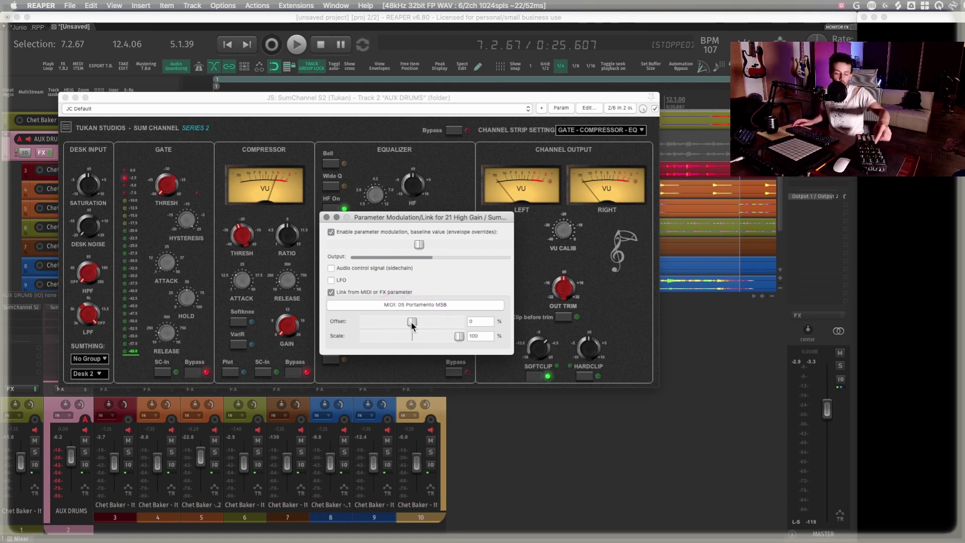
drag(412, 324, 416, 324)
click(400, 268)
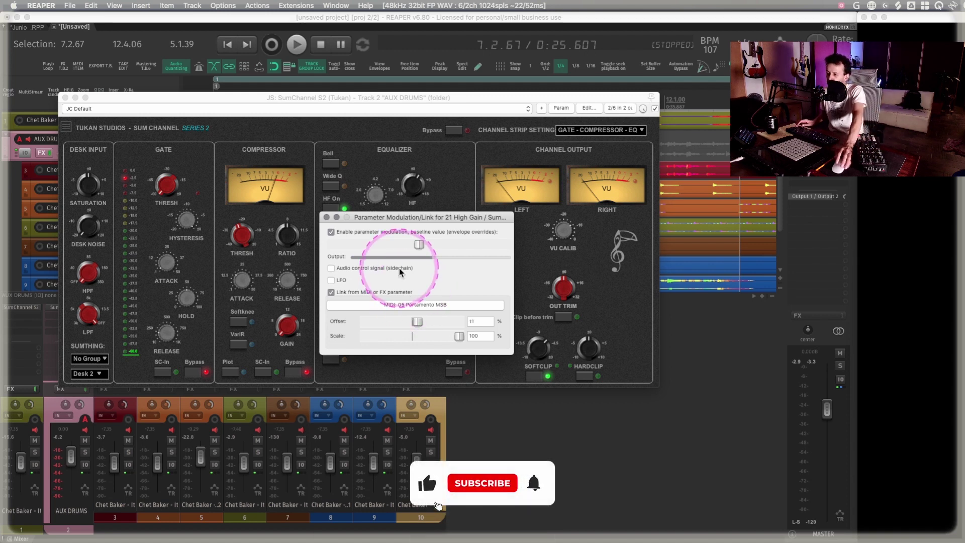
double_click(472, 322)
text(0)
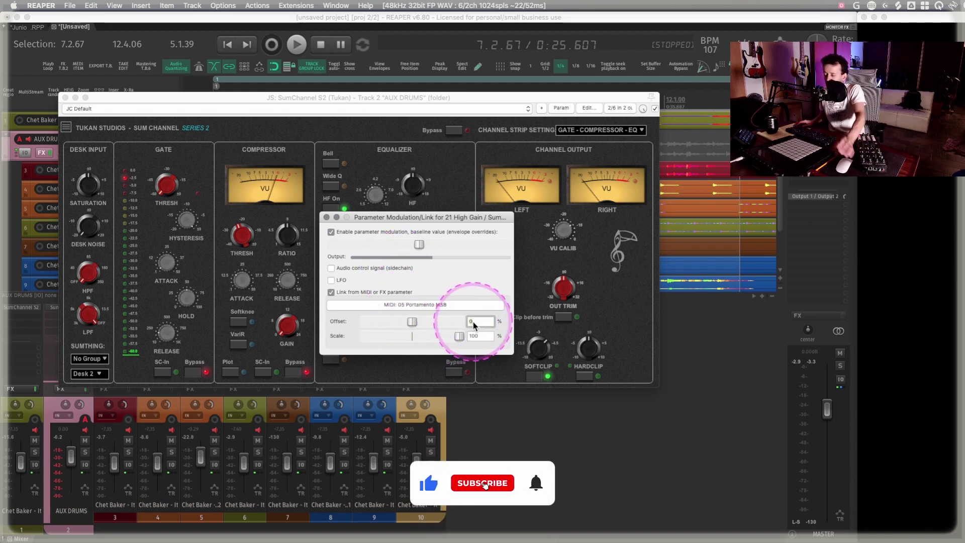
text(-45)
key(Return)
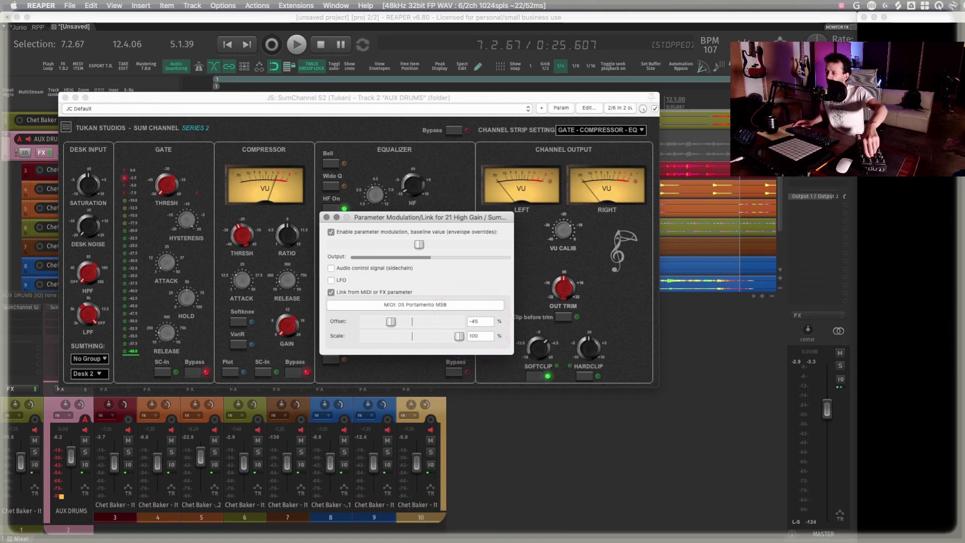
Try a 0% offset with the baseline at minimum and back at centre, and restore the High Gain link offset to -45%.
double_click(391, 322)
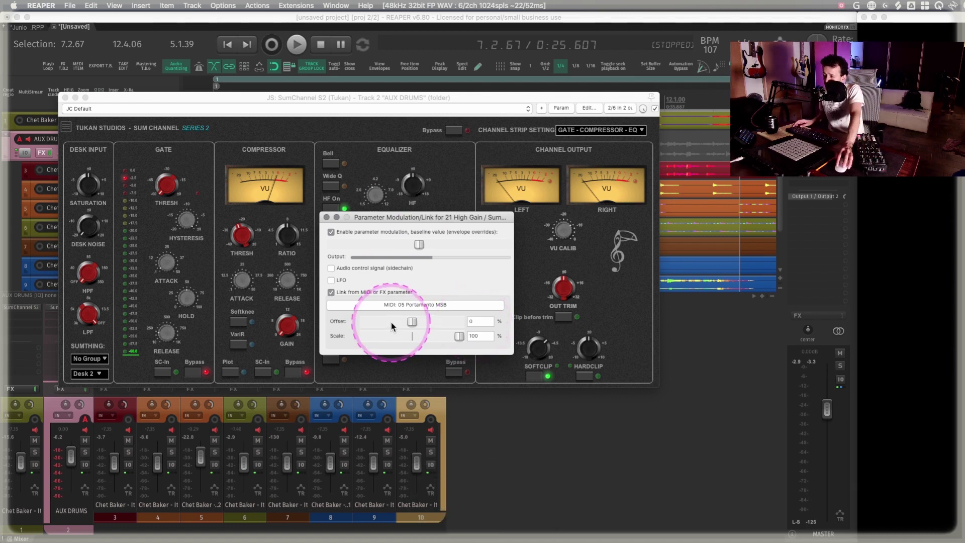
drag(418, 244, 314, 244)
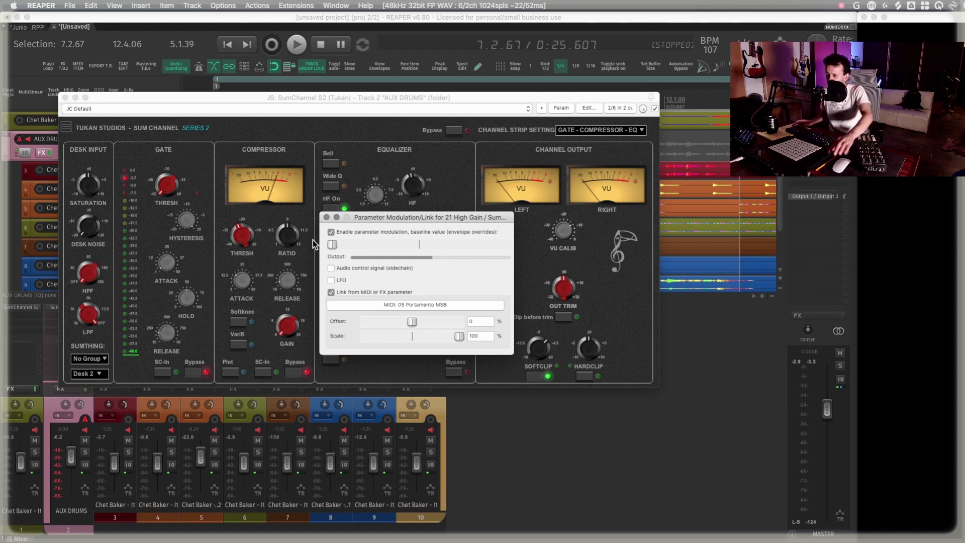
double_click(332, 244)
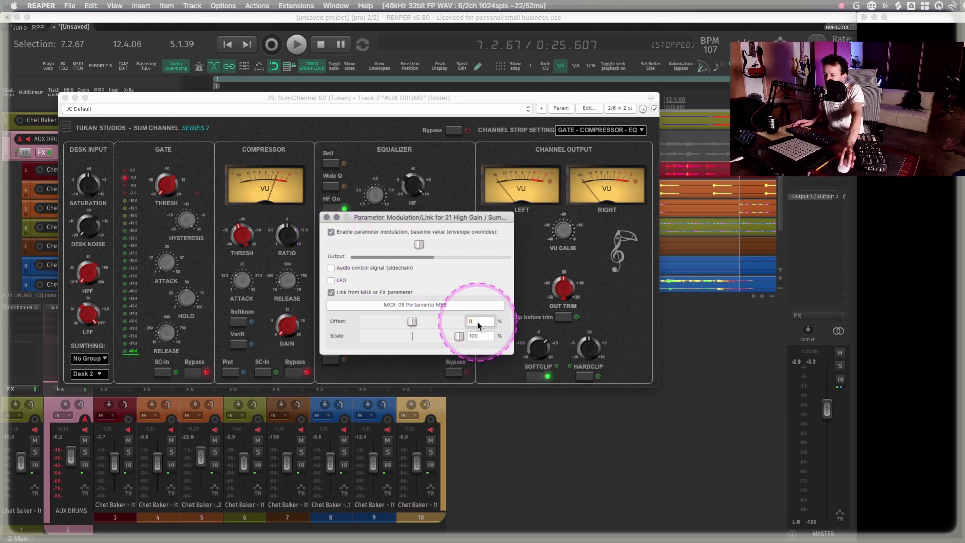
text(-45)
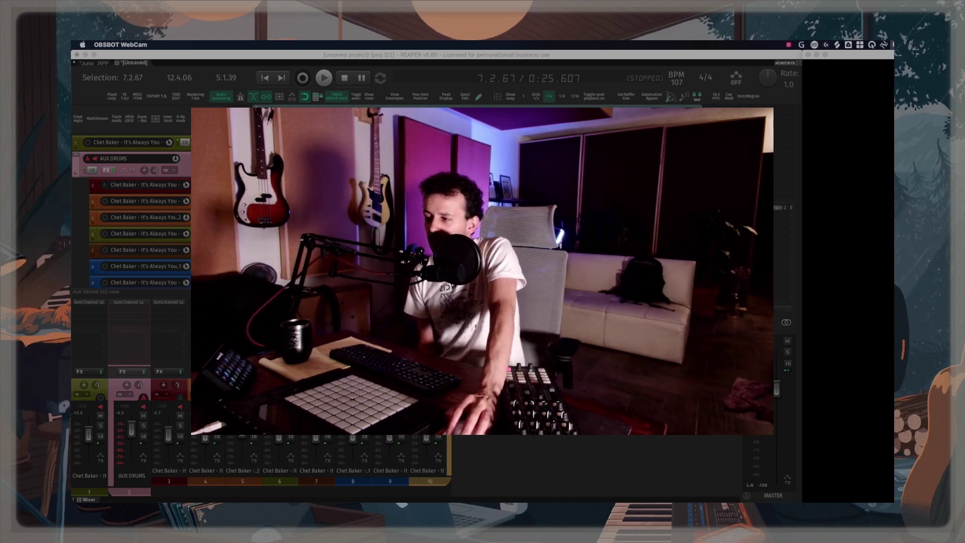
Switch from OBSBOT WebCam back to REAPER.
key(super+Tab)
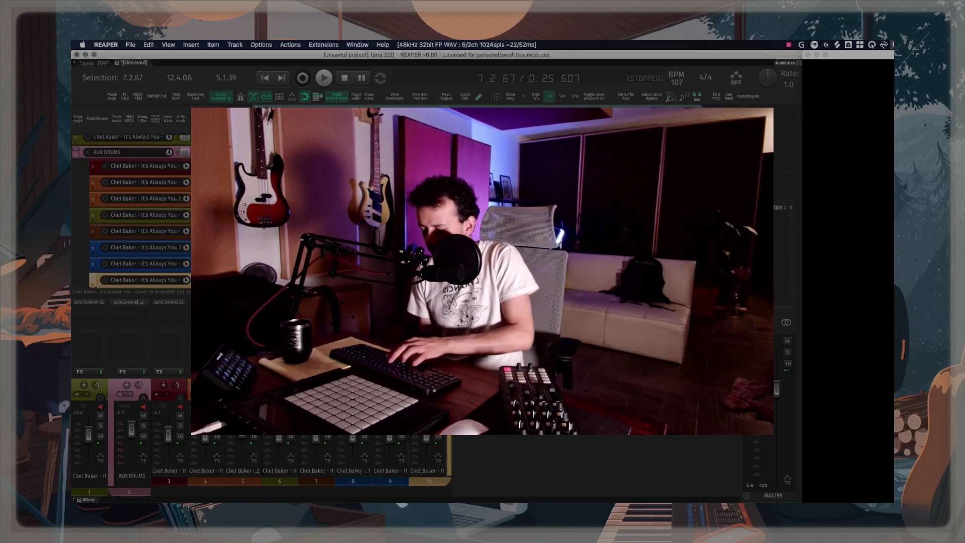